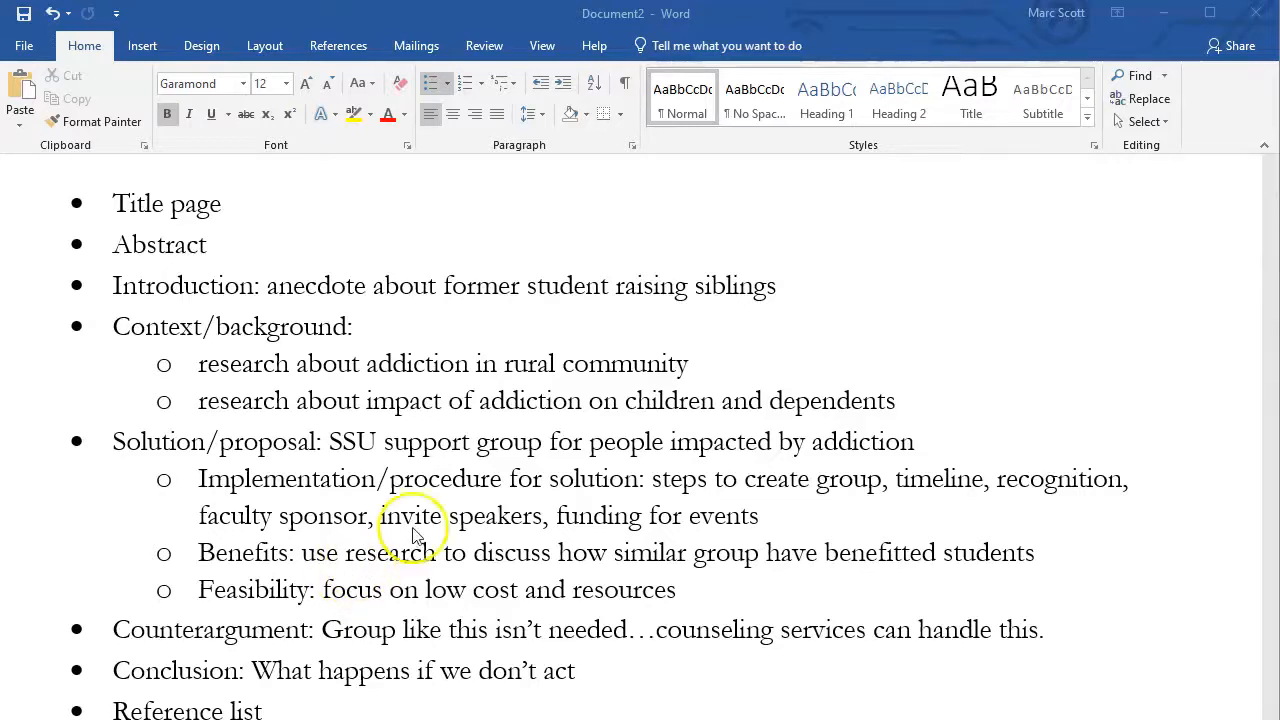
Remove the bullets from the whole outline, from Title page down to Reference list
scroll(300, 560, down, 1)
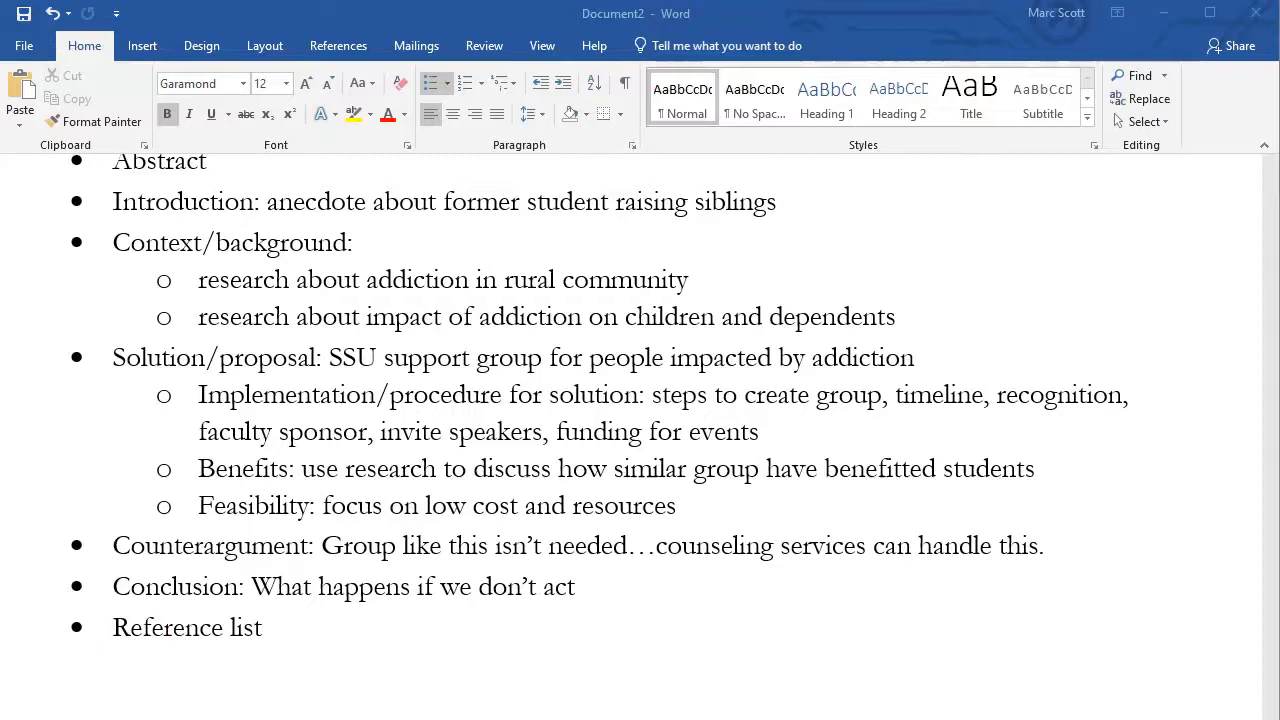
scroll(493, 595, up, 1)
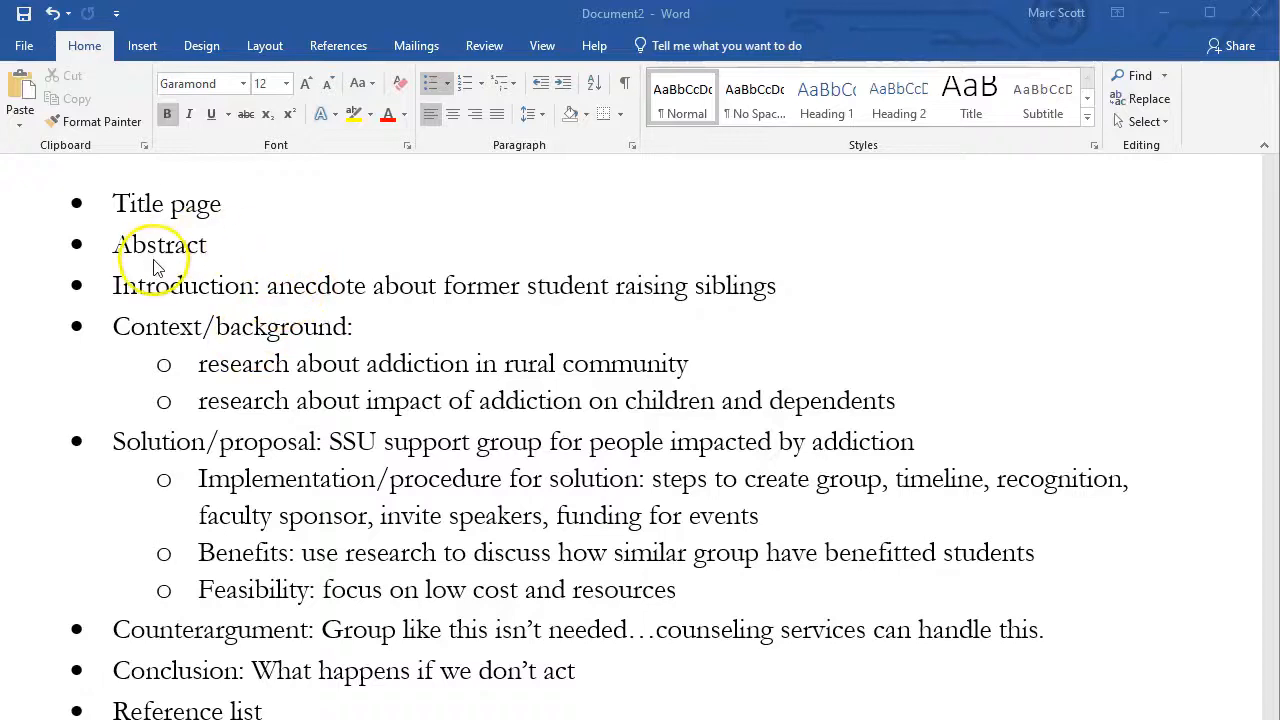
scroll(310, 545, down, 1)
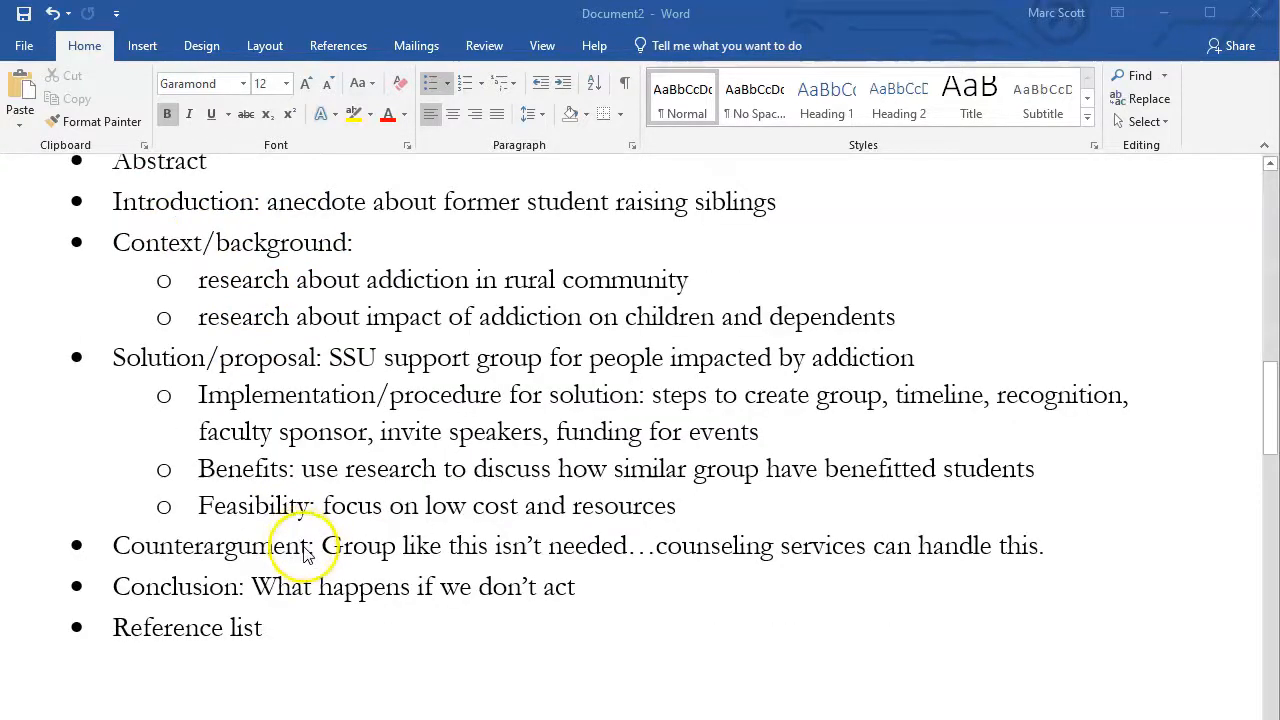
click(277, 627)
drag(245, 625, 52, 247)
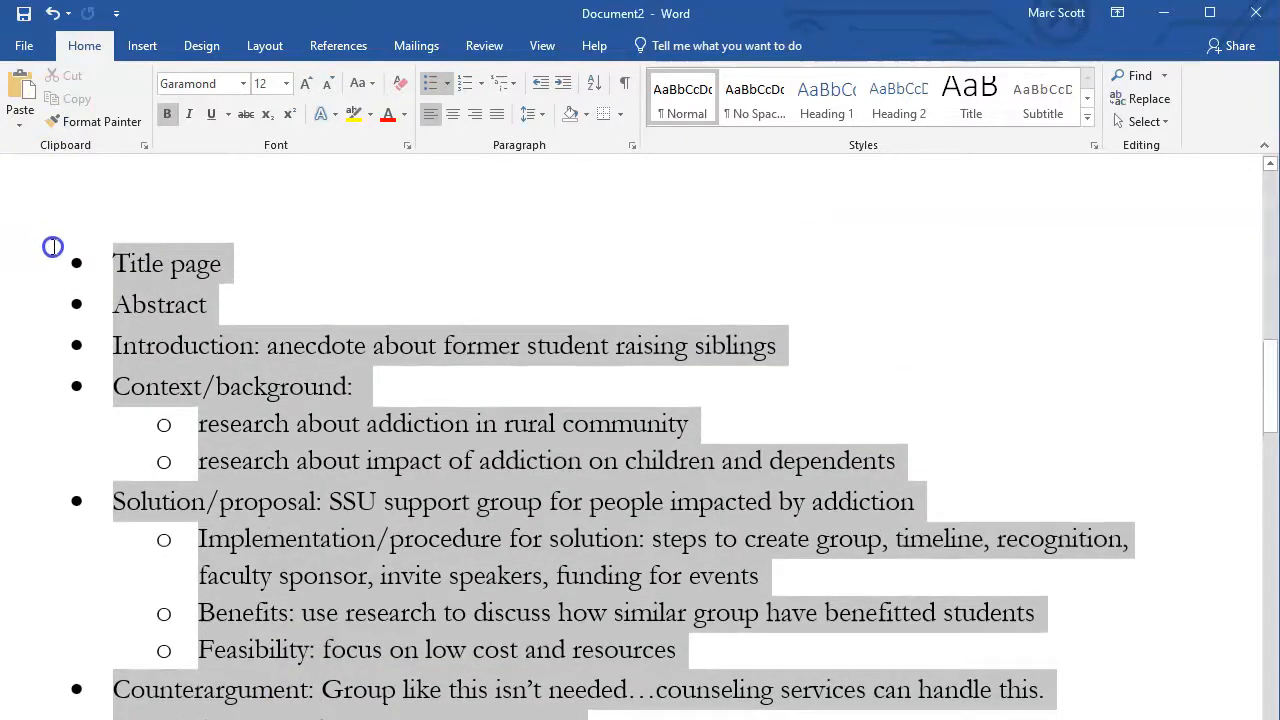
click(432, 88)
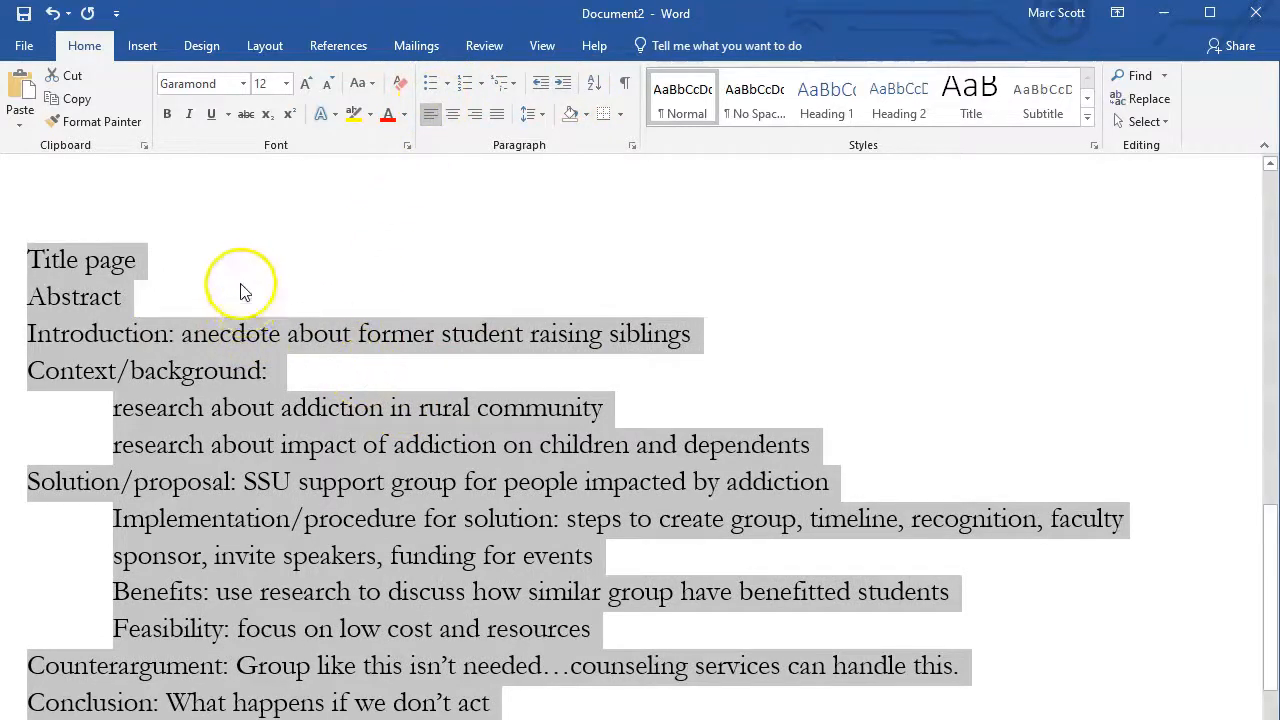
click(206, 275)
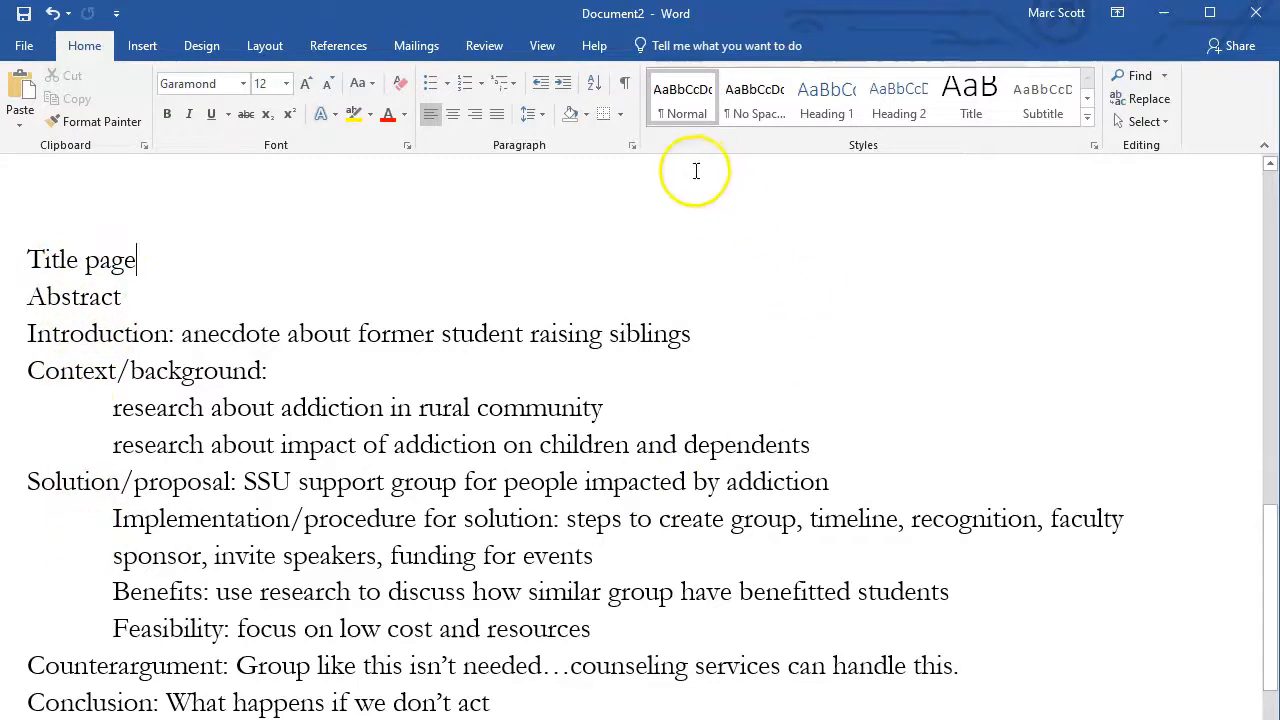
Apply the Heading 2 style to the Introduction line and the Context/background line
scroll(180, 640, down, 1)
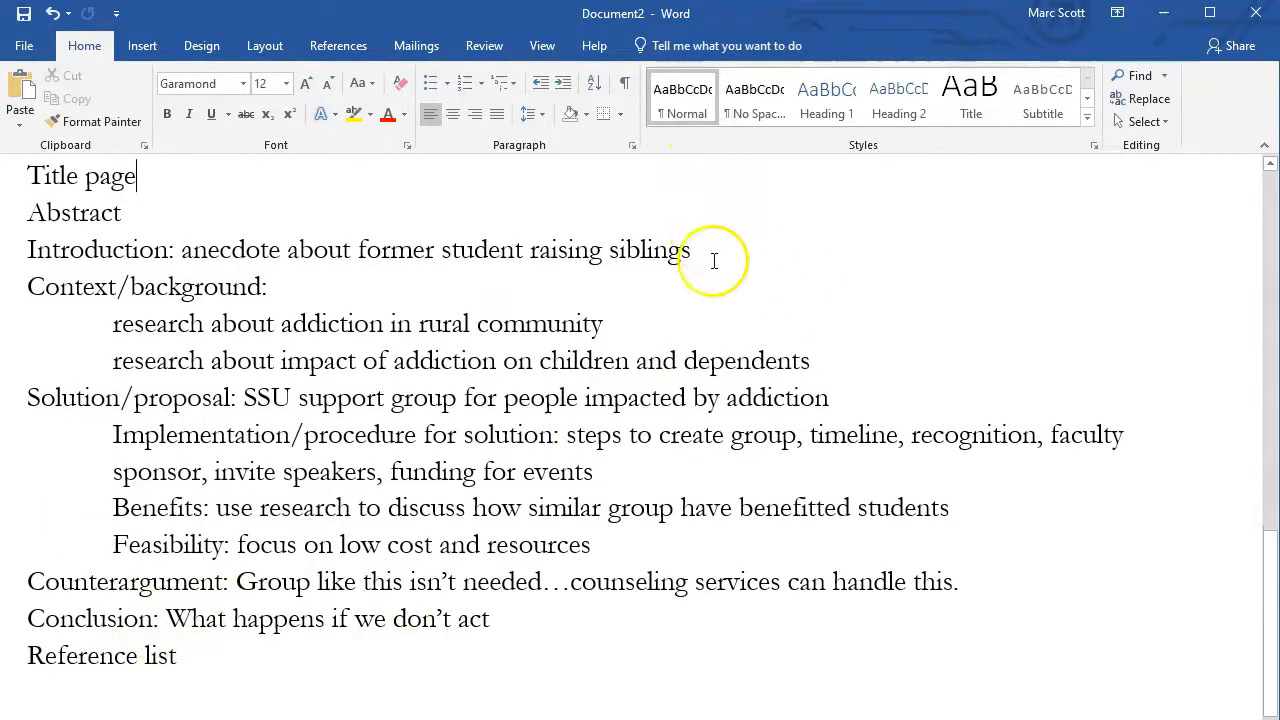
scroll(30, 405, up, 2)
scroll(30, 300, down, 1)
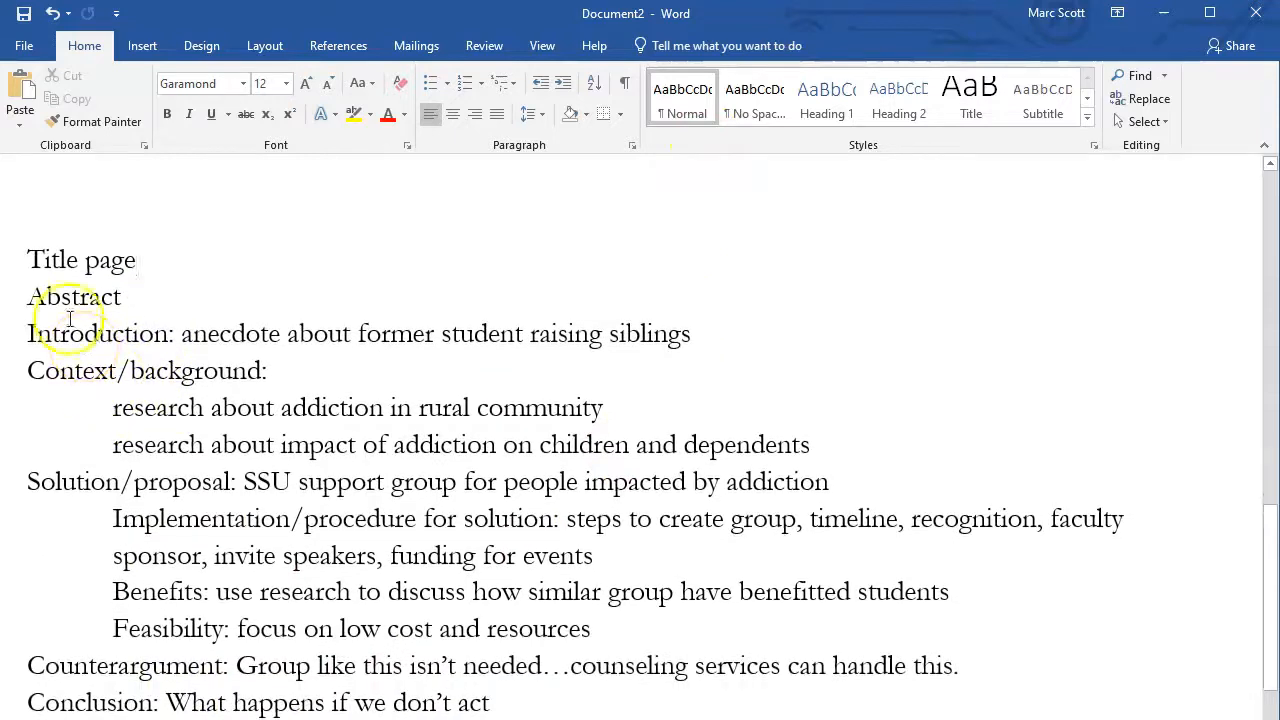
click(27, 259)
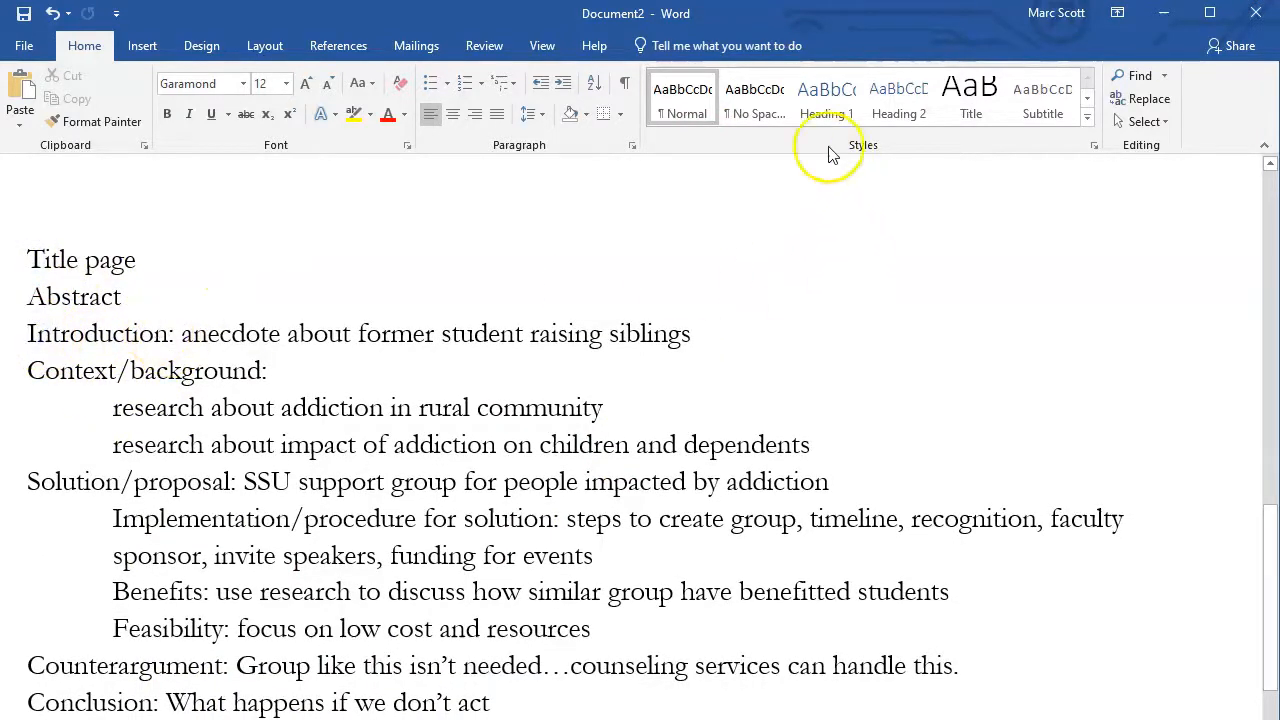
click(895, 116)
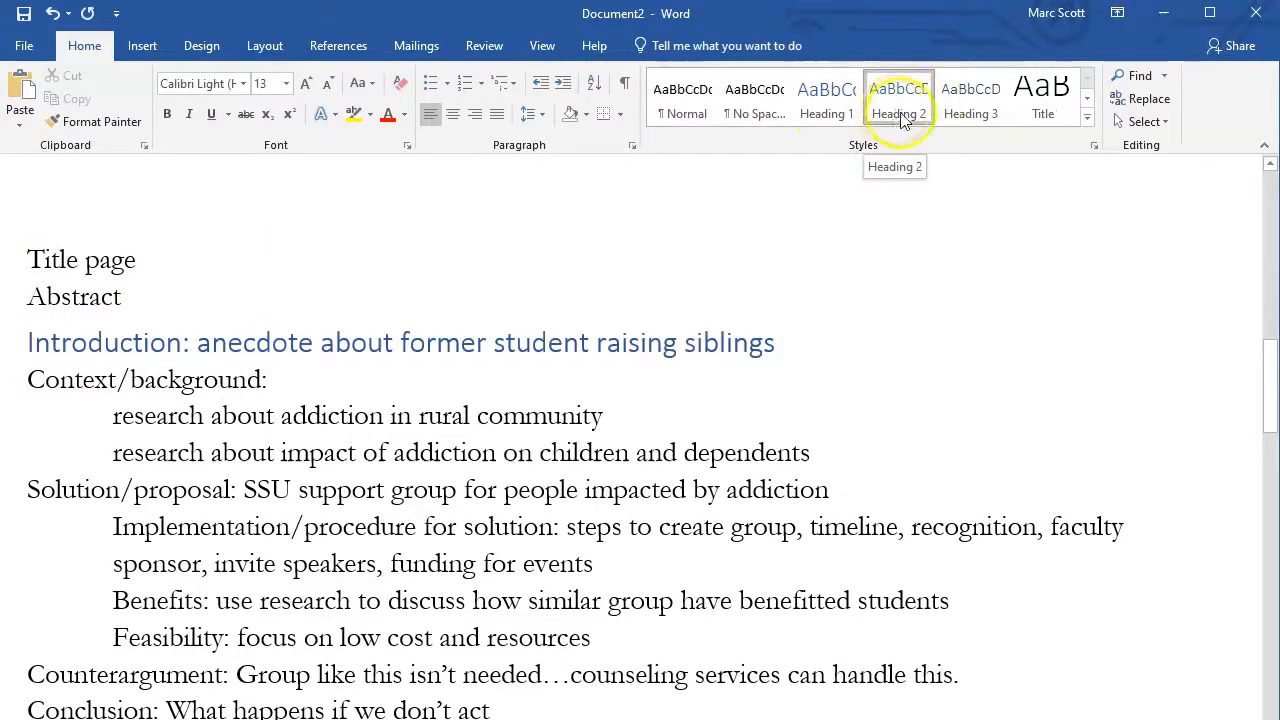
click(83, 380)
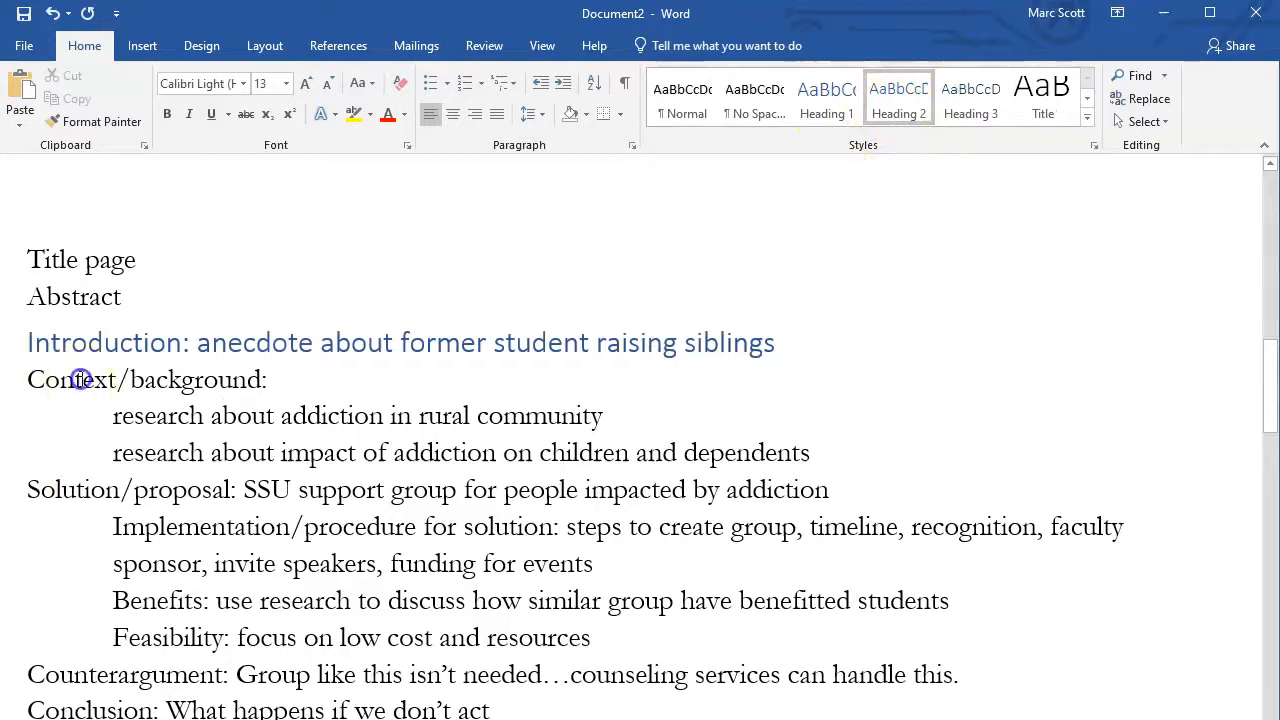
click(907, 104)
Apply the Heading 3 style to the two research lines under Context/background
click(211, 426)
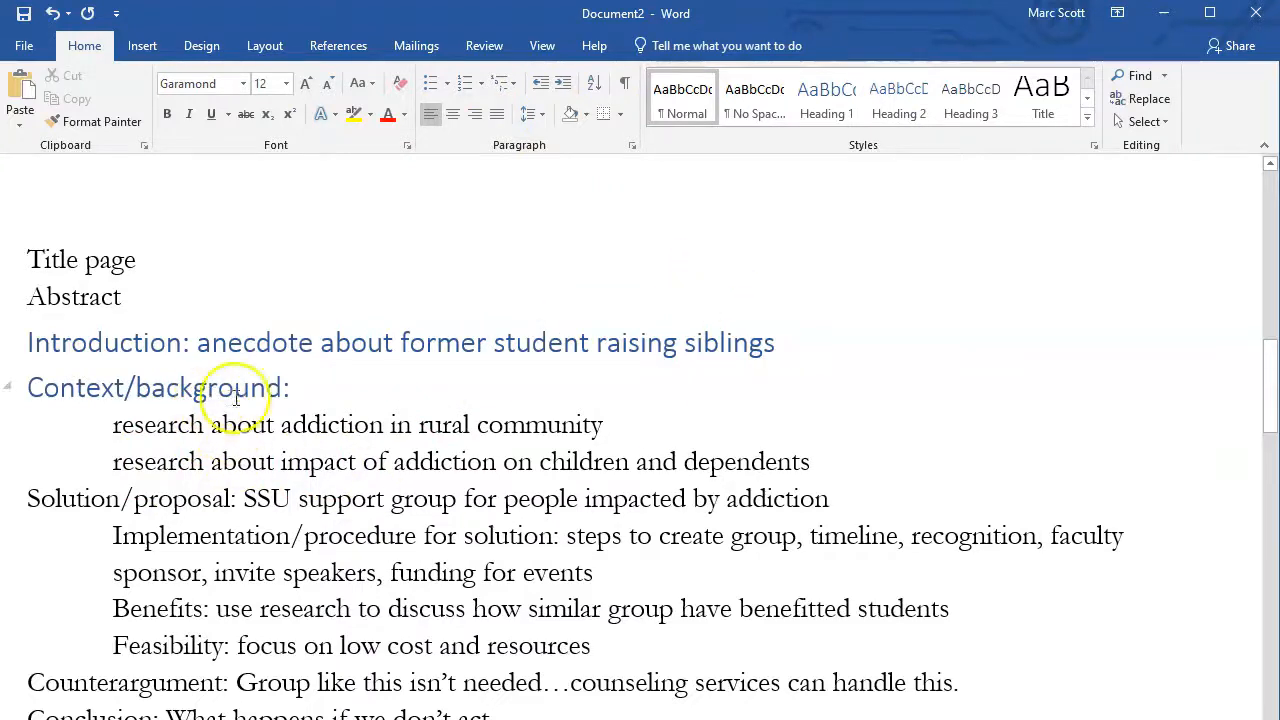
click(971, 106)
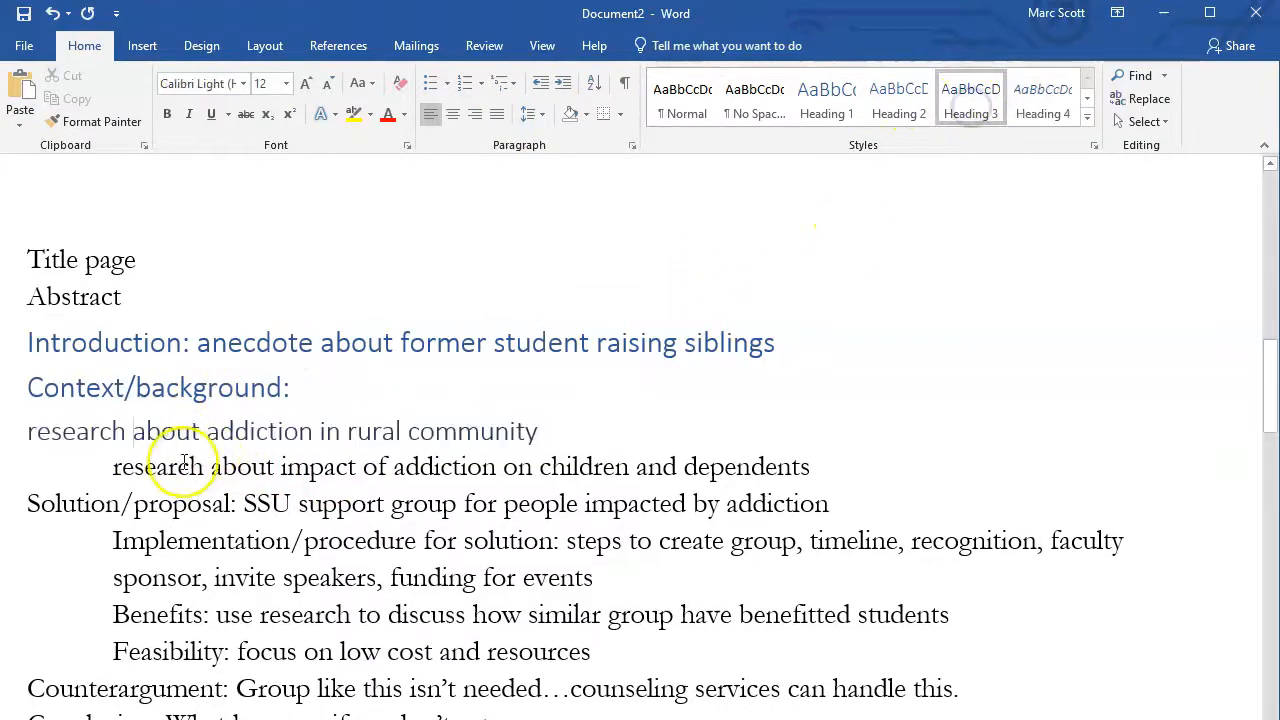
click(968, 110)
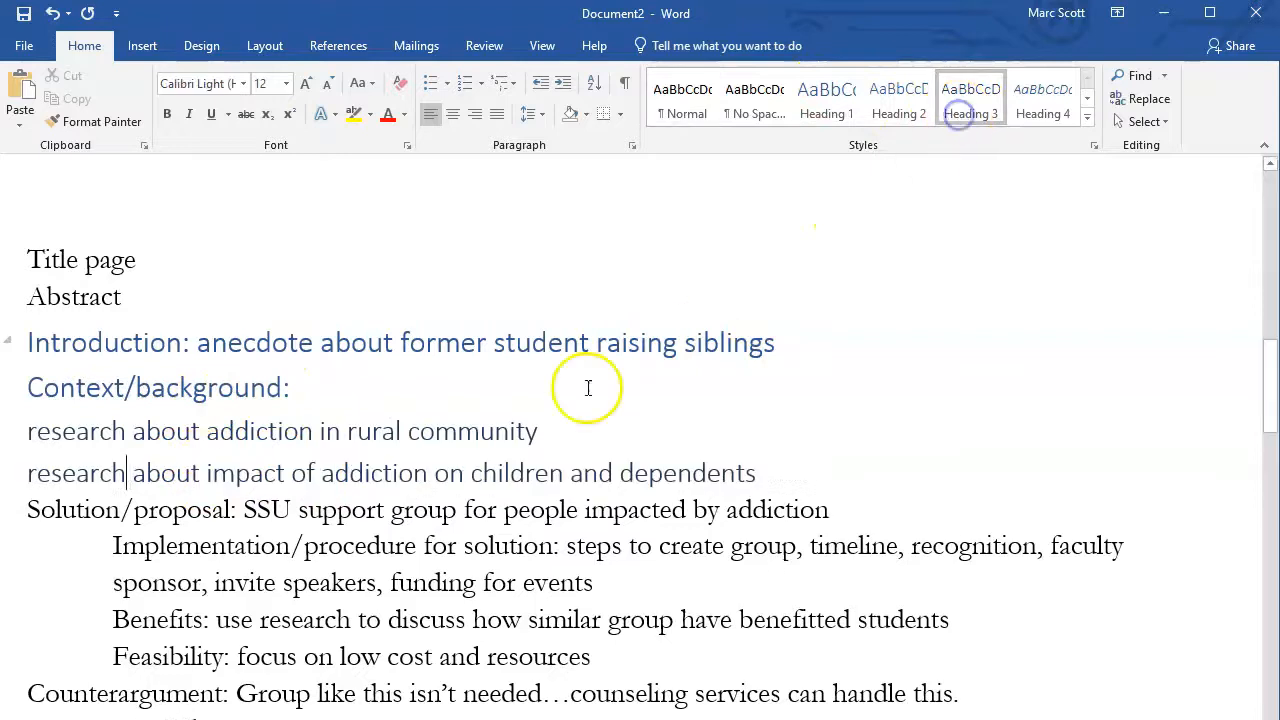
Style the Solution/proposal line as Heading 2 and its Implementation, Benefits and Feasibility lines as Heading 3
click(131, 510)
click(894, 98)
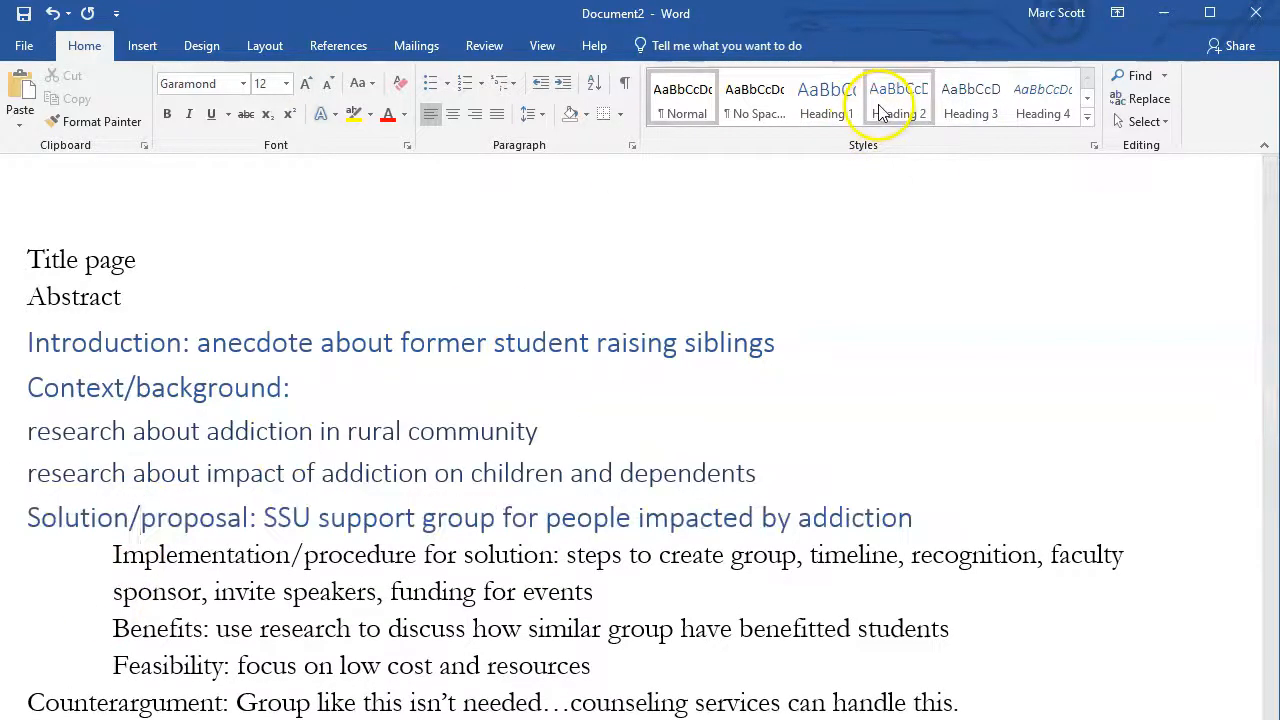
scroll(240, 540, down, 1)
drag(588, 578, 106, 466)
click(972, 100)
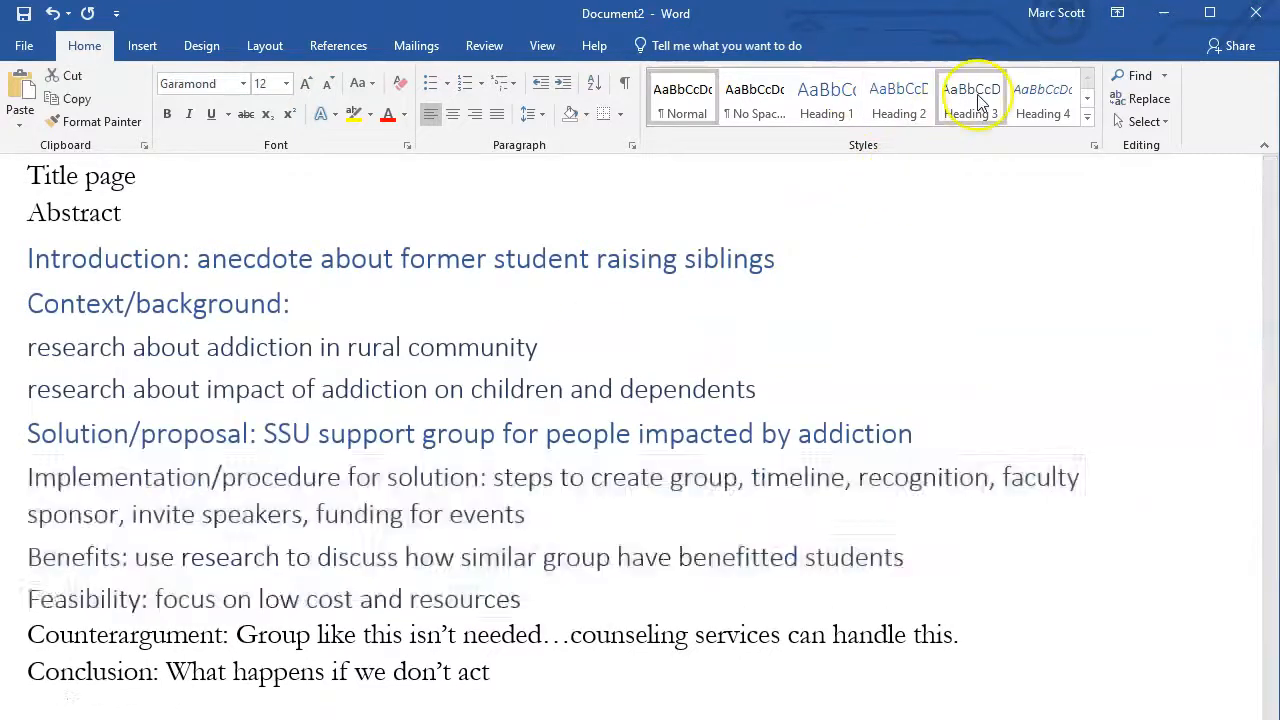
click(153, 514)
Apply the Heading 2 style to the Counterargument, Conclusion and Reference list lines
scroll(120, 612, down, 3)
click(137, 470)
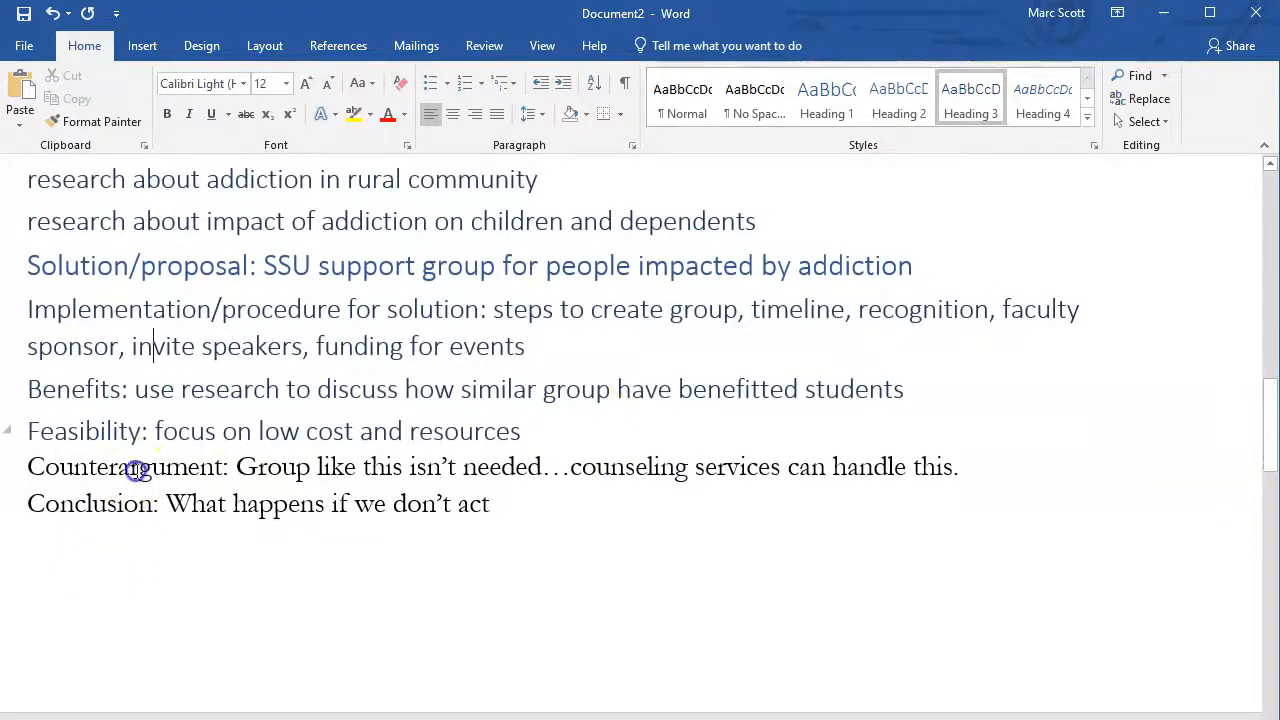
click(905, 108)
click(185, 513)
click(900, 100)
scroll(263, 440, up, 2)
scroll(262, 427, down, 1)
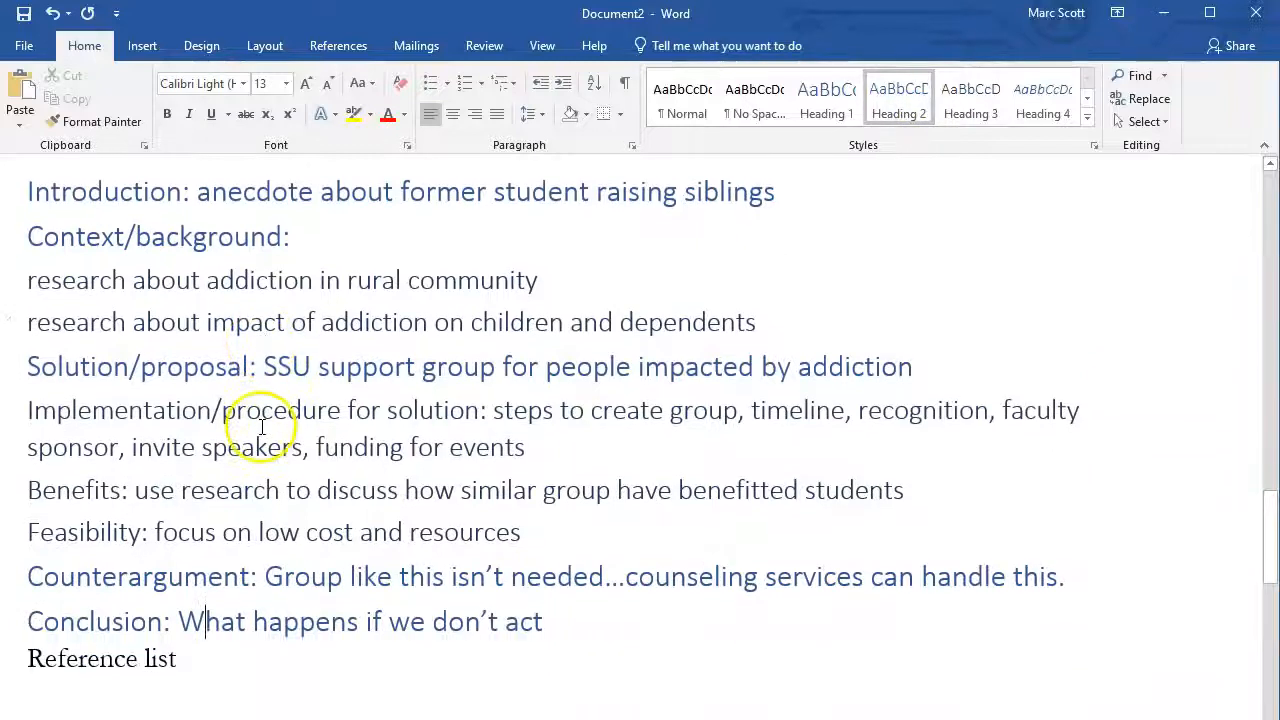
click(142, 668)
click(898, 100)
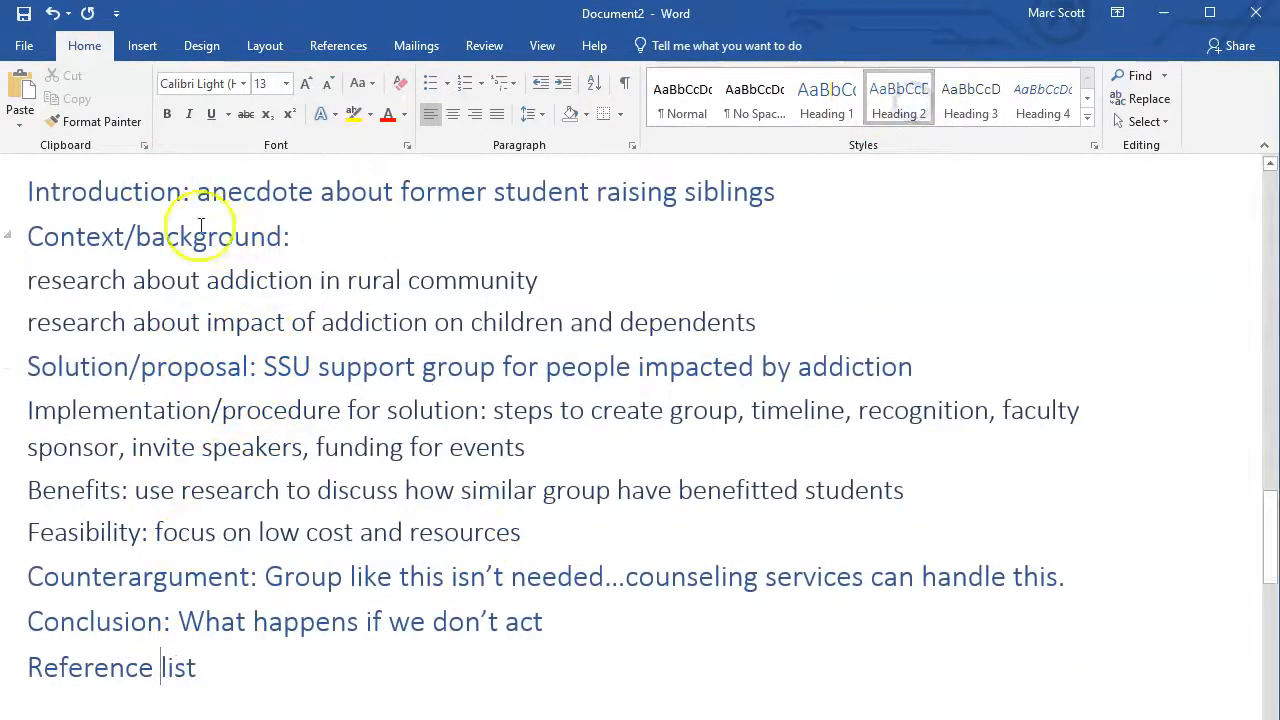
Apply the Heading 2 style to the Title page and Abstract lines at the start of the outline
click(30, 236)
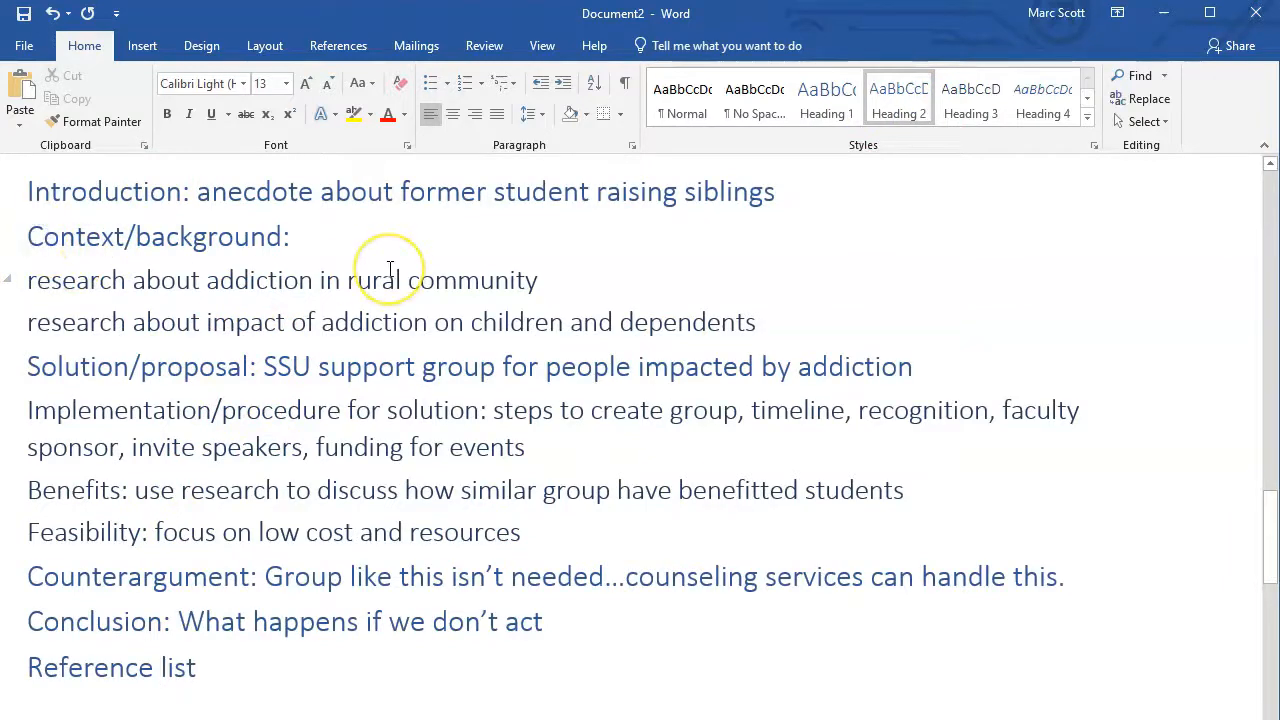
scroll(271, 353, up, 5)
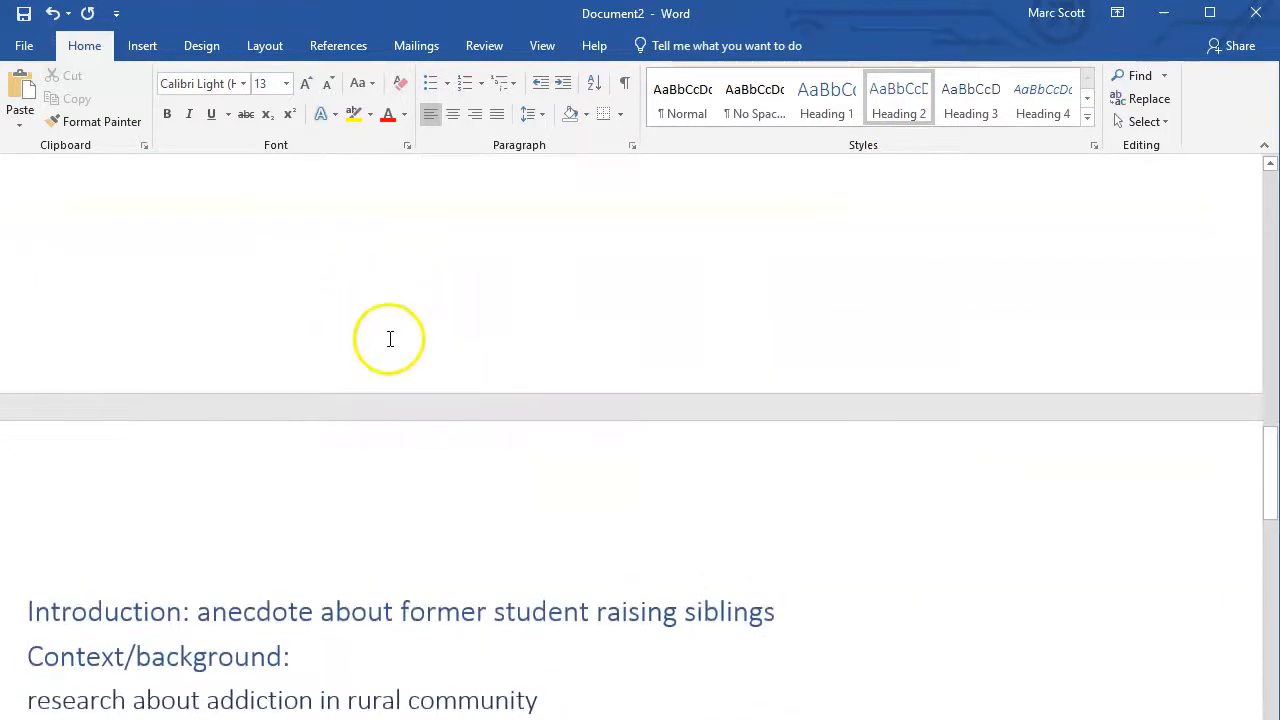
scroll(406, 374, down, 5)
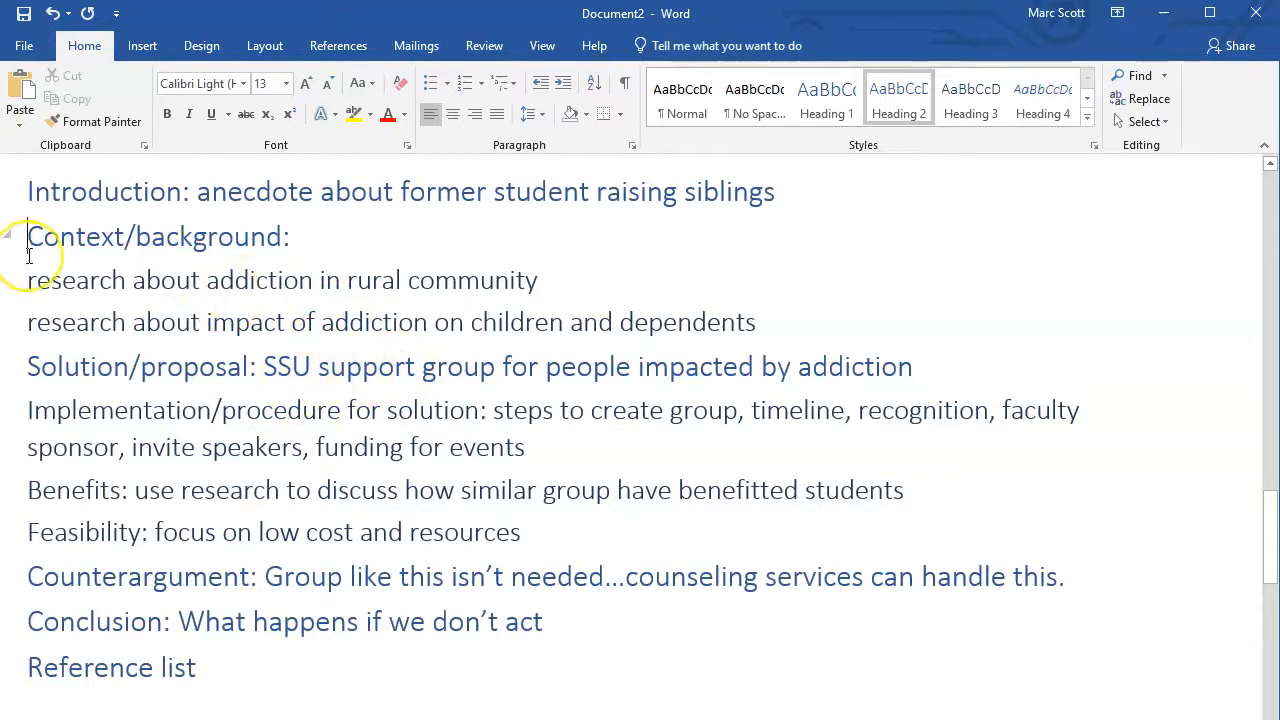
scroll(91, 314, up, 10)
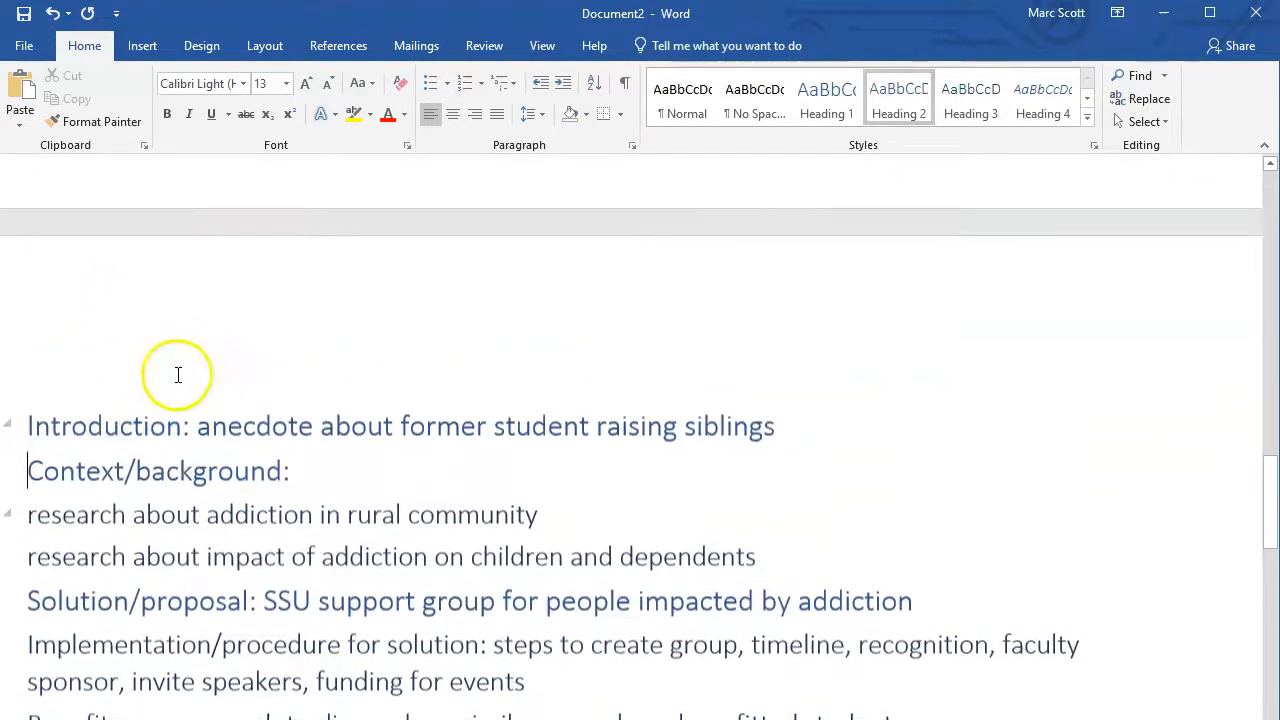
scroll(205, 425, down, 5)
scroll(150, 330, up, 3)
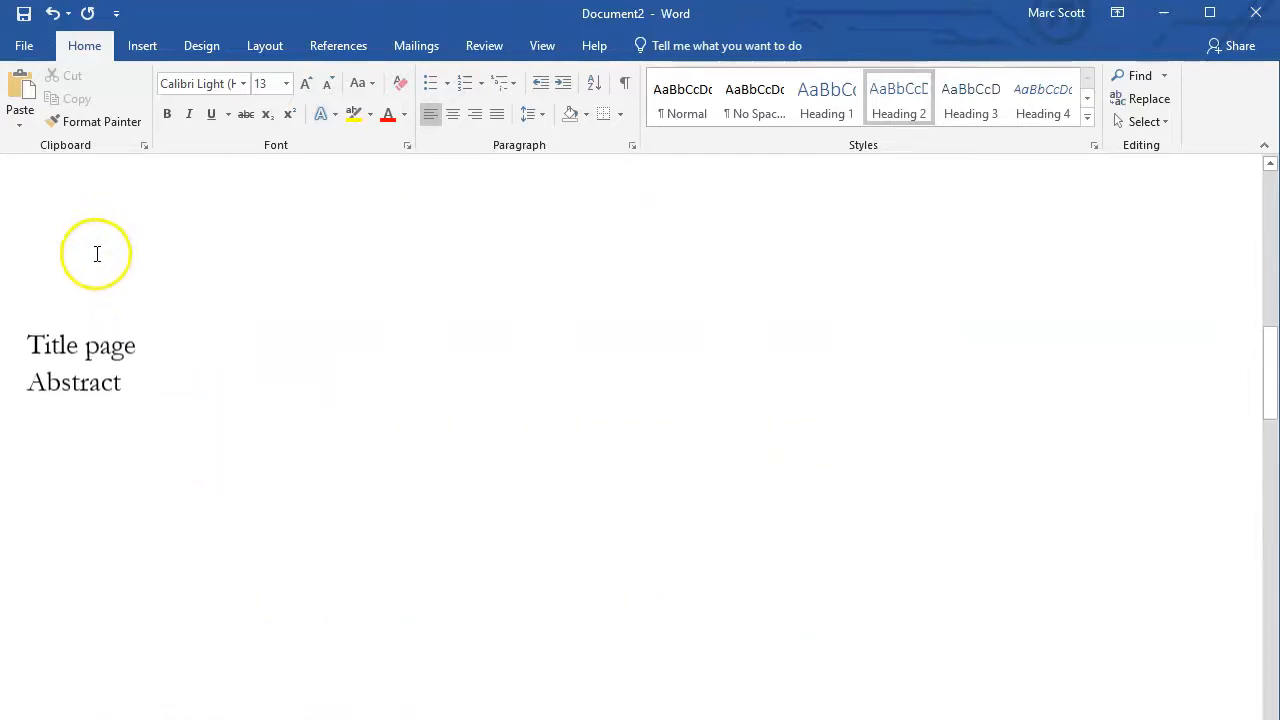
click(58, 356)
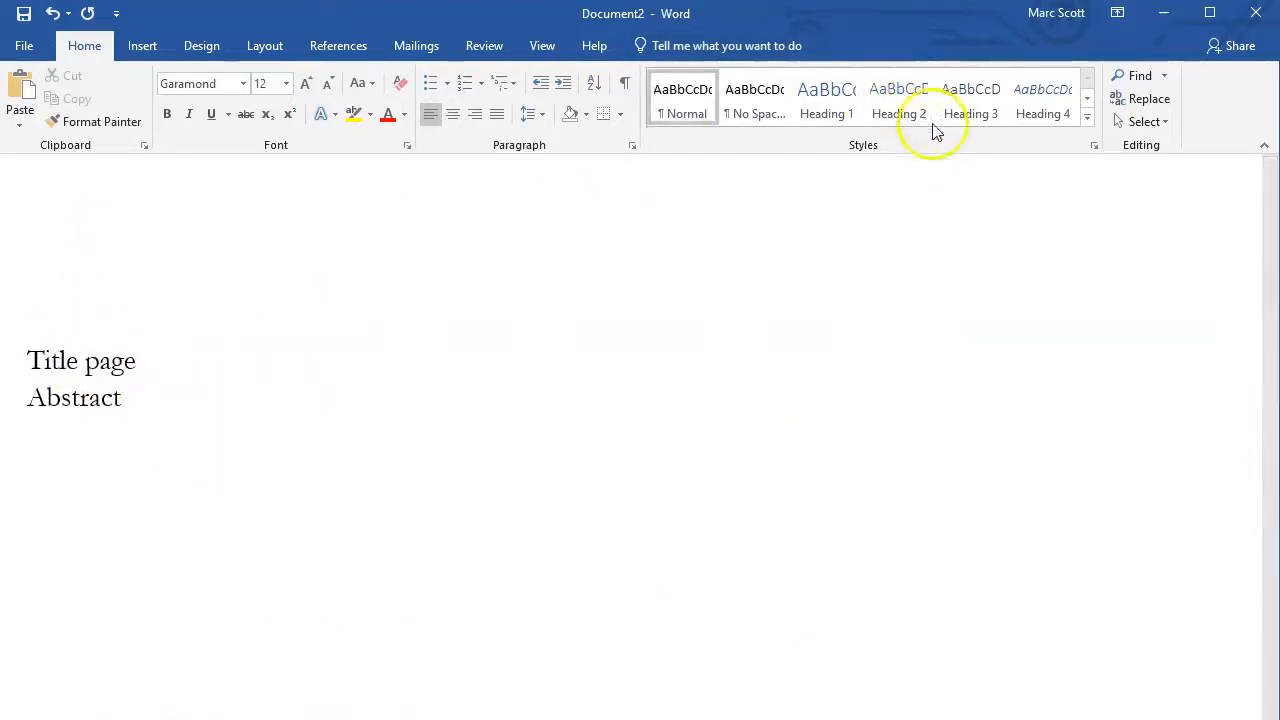
click(903, 95)
click(109, 405)
click(900, 100)
Insert an empty line and a page break before the Abstract heading so it starts a new page
scroll(767, 263, up, 3)
scroll(314, 506, down, 5)
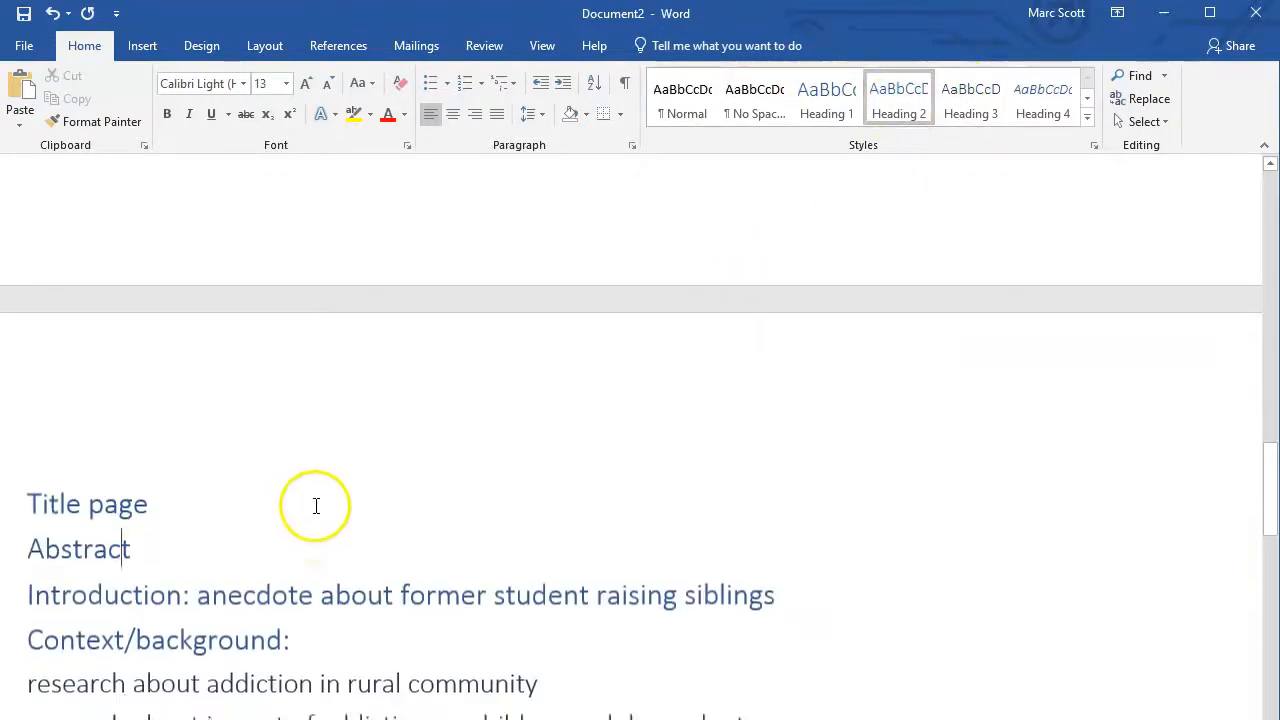
scroll(90, 310, down, 1)
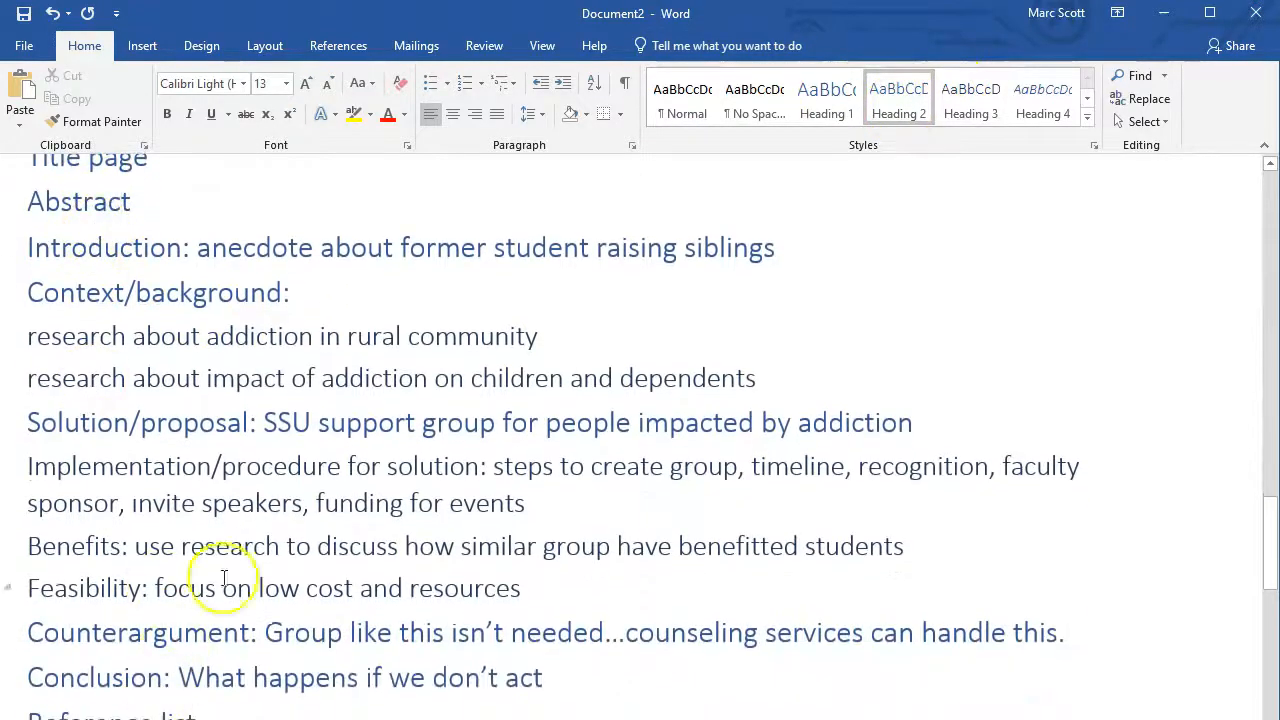
scroll(130, 320, up, 1)
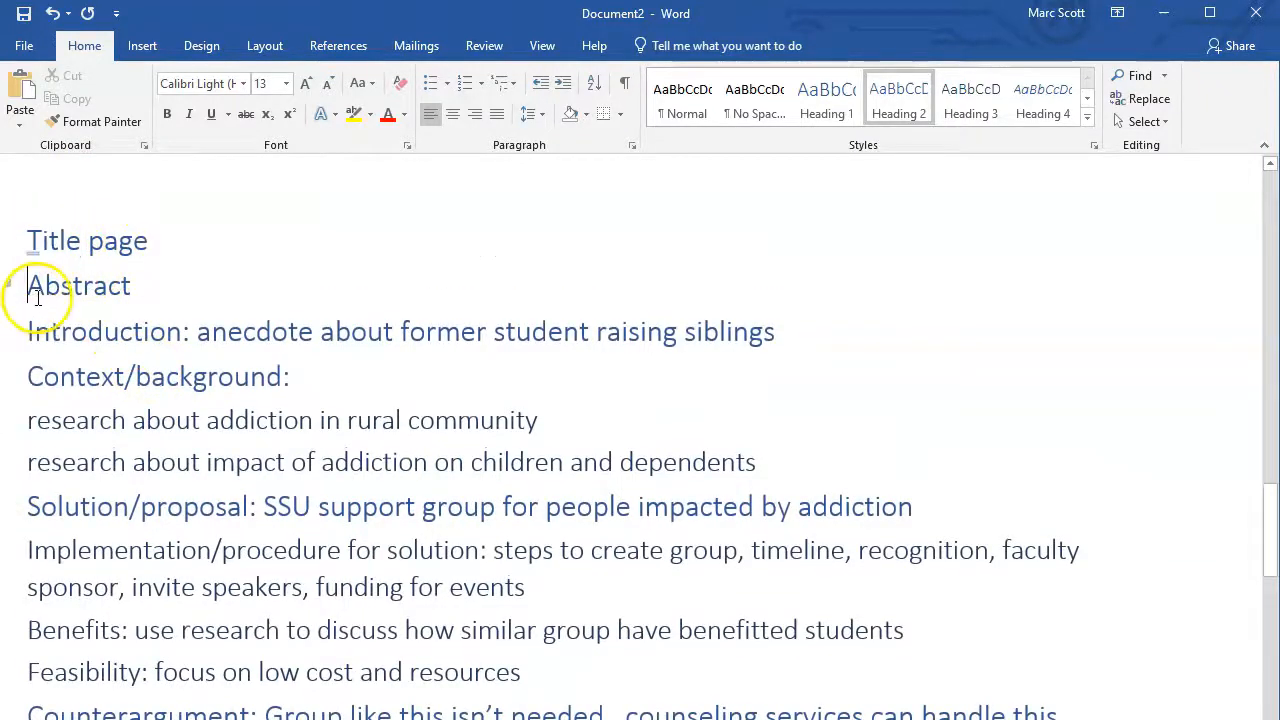
key(Return)
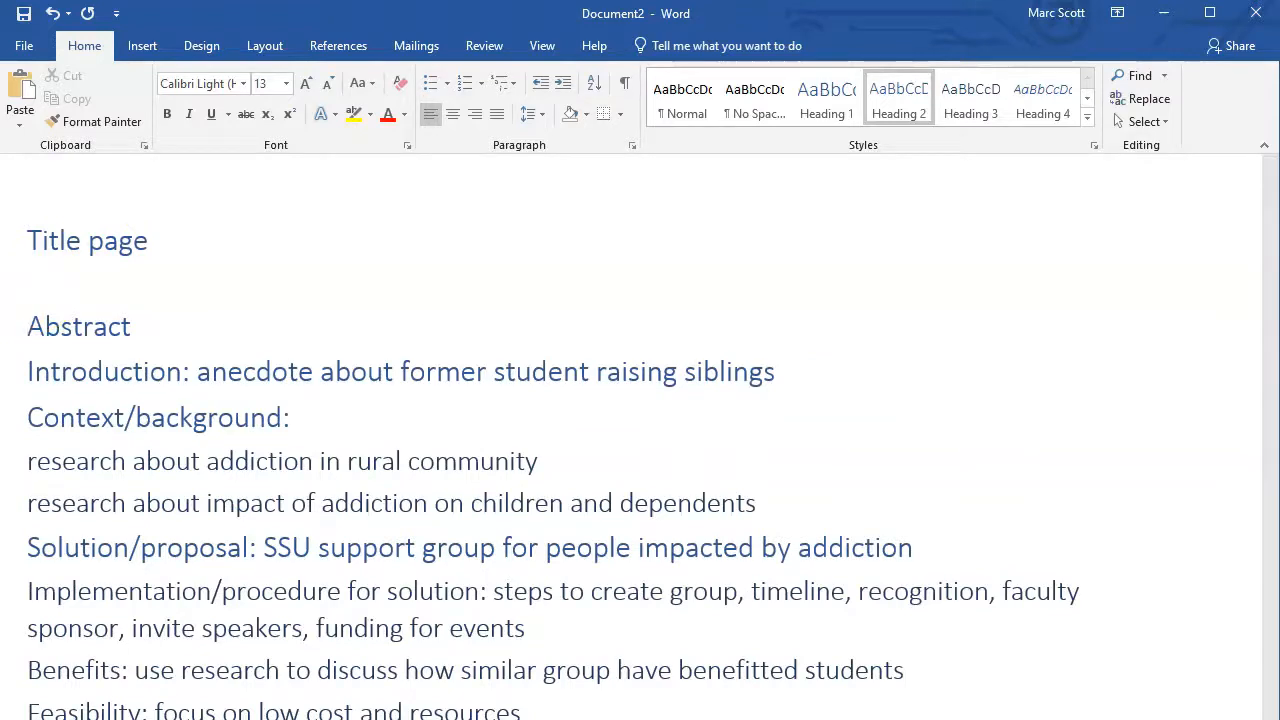
key(ctrl+Return)
scroll(234, 320, up, 2)
scroll(222, 319, down, 1)
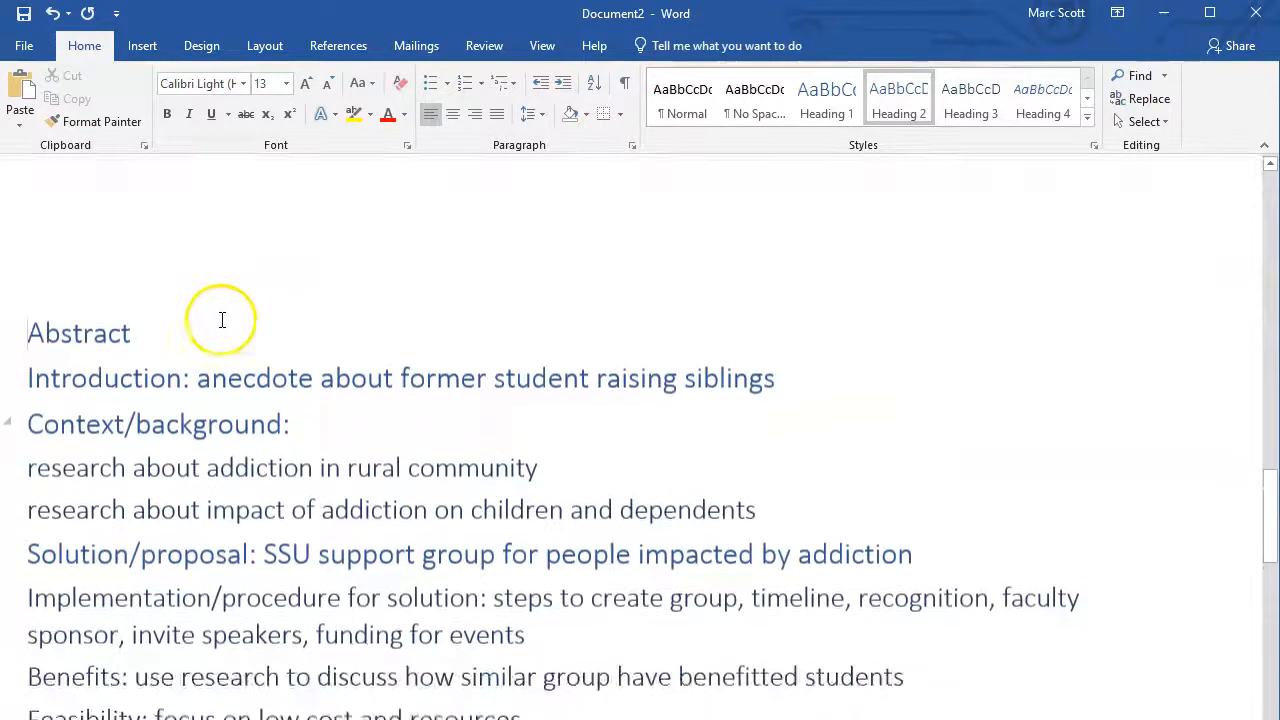
Insert page breaks before the Introduction heading and before the Context/background heading
click(37, 366)
key(ctrl+Return)
scroll(143, 537, down, 2)
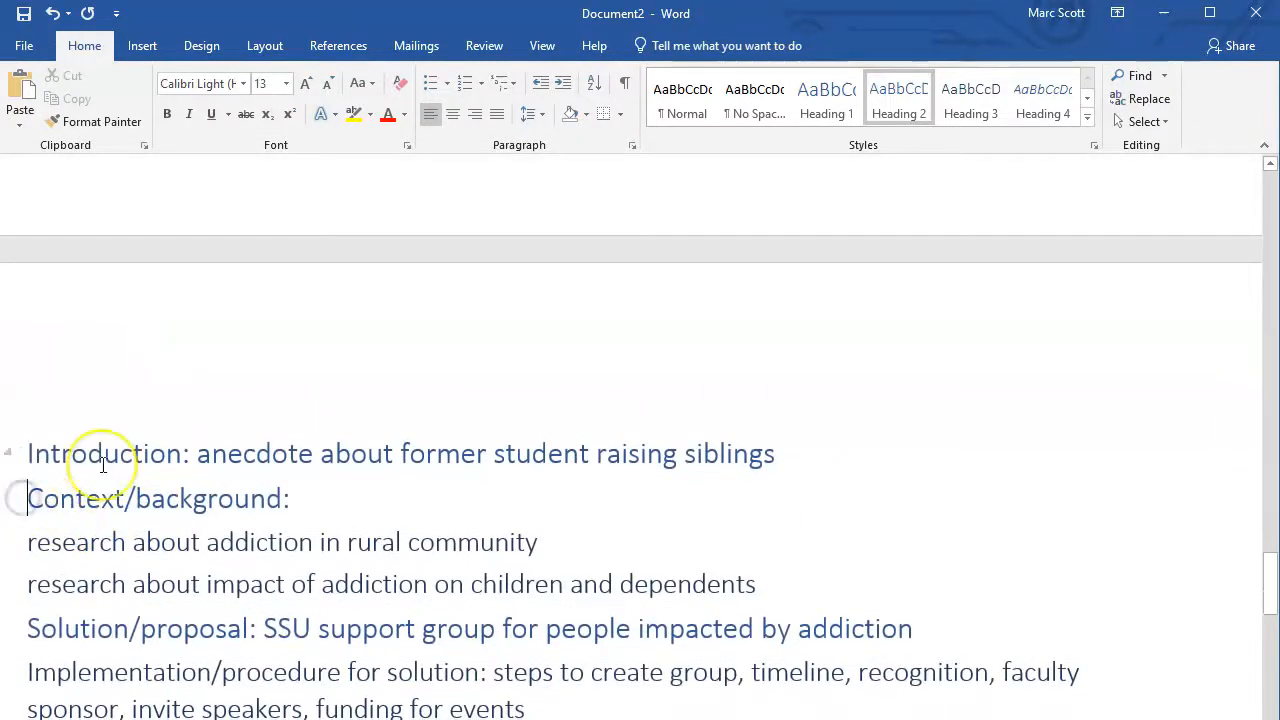
key(ctrl+Return)
scroll(134, 508, down, 2)
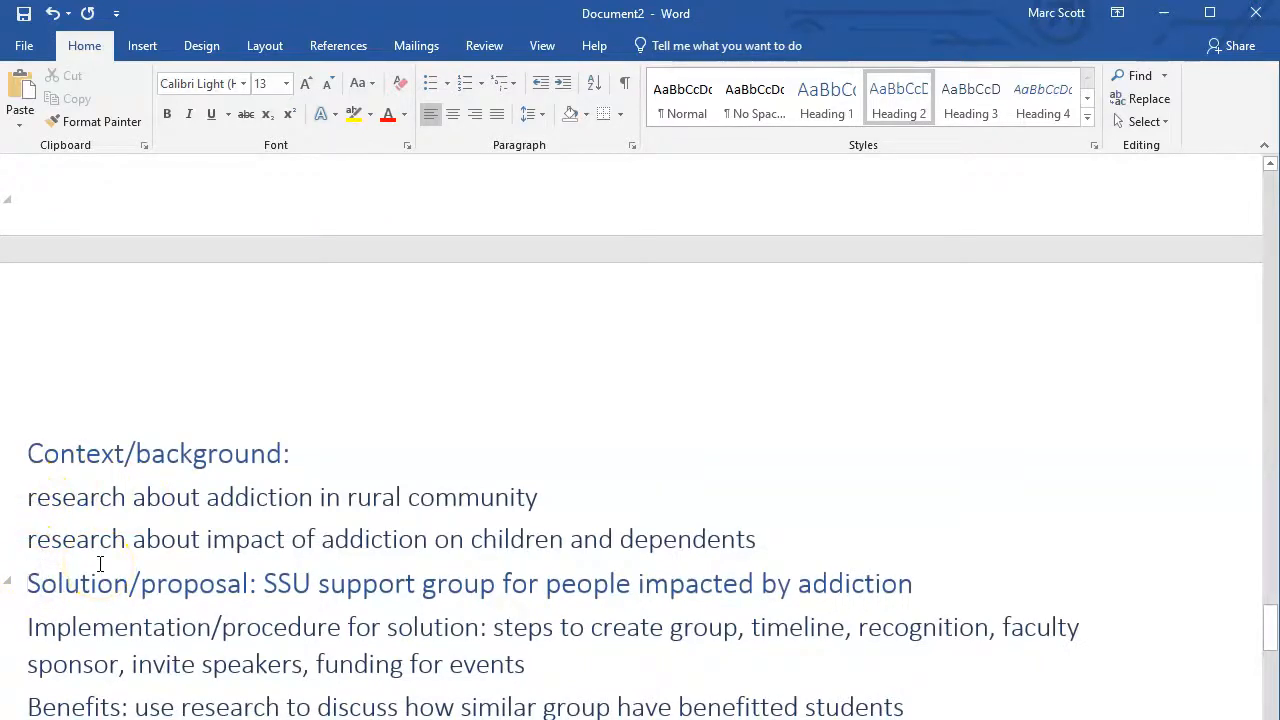
Insert page breaks before the Solution/proposal heading and before the Counterargument heading
key(ctrl+Return)
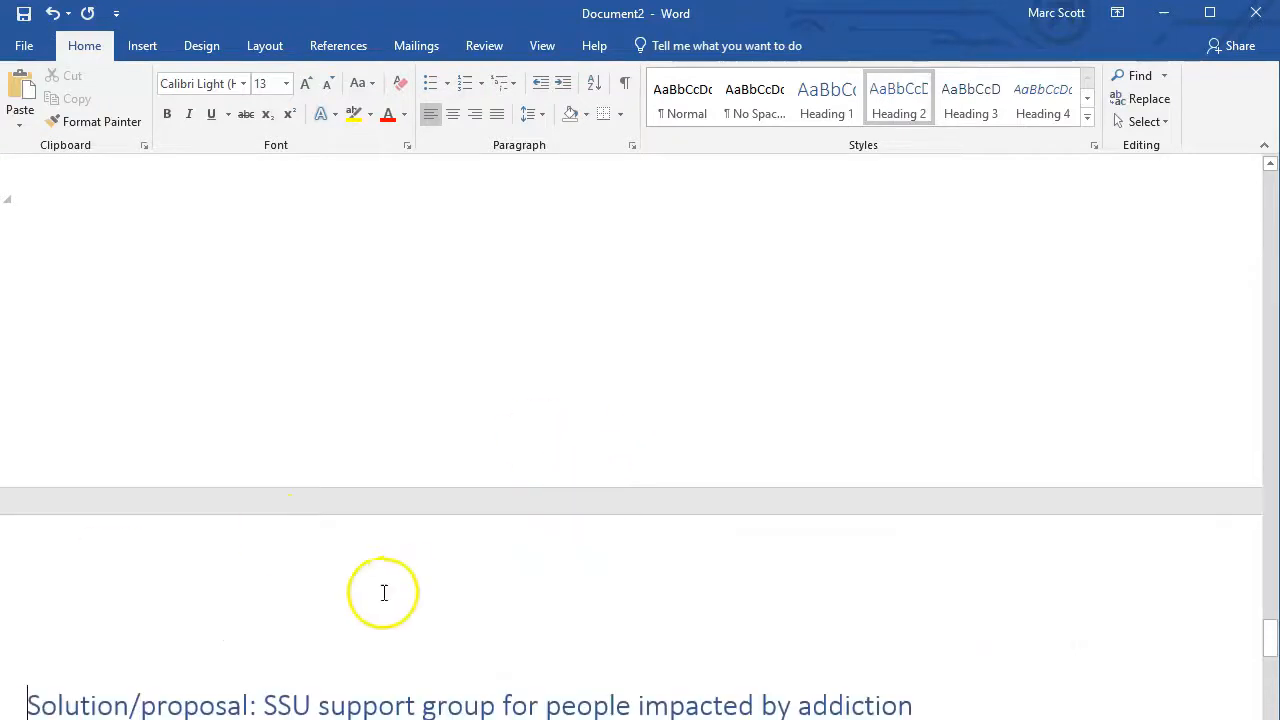
scroll(380, 571, down, 3)
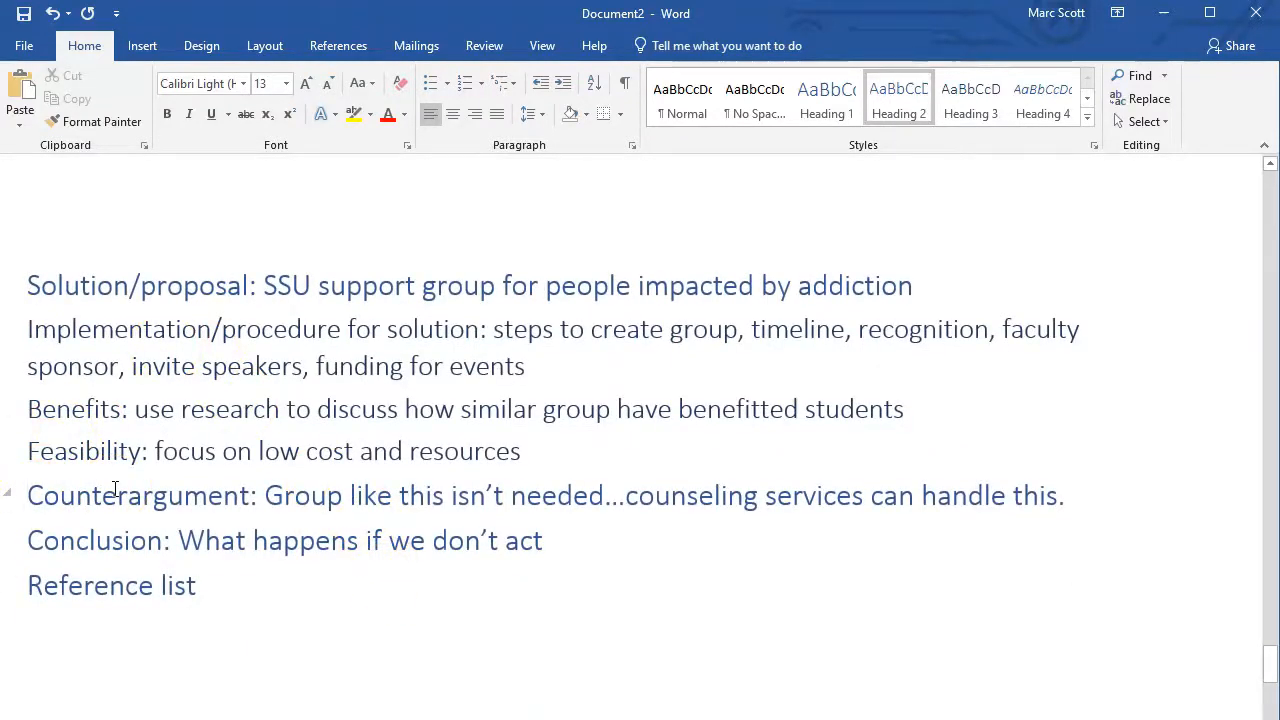
key(ctrl+Return)
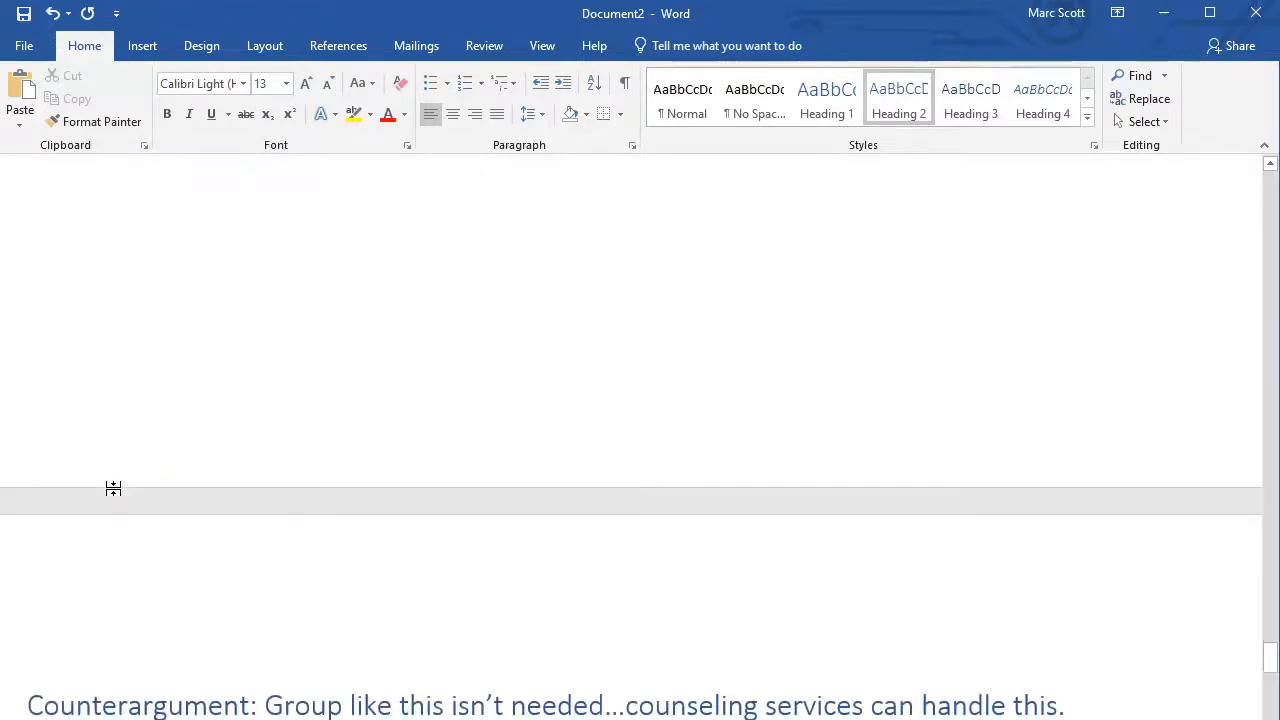
Insert page breaks before the Conclusion heading and before the Reference list heading
scroll(114, 486, down, 3)
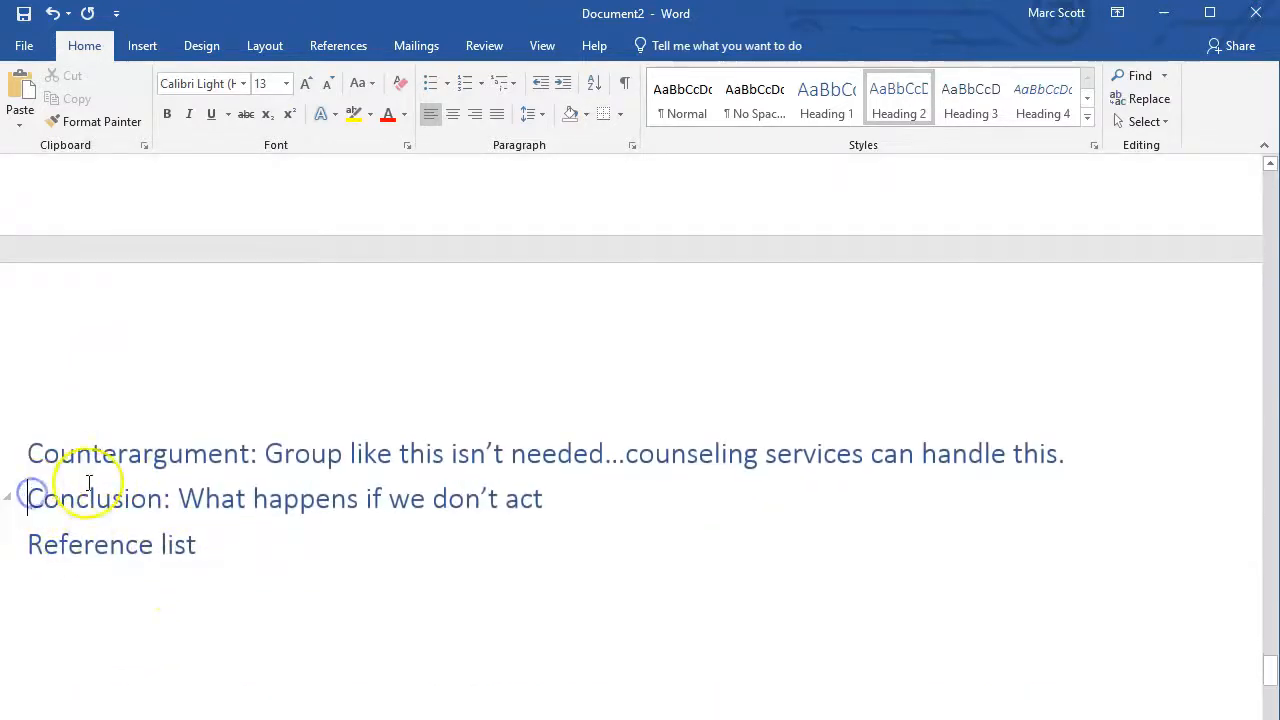
key(Down)
key(ctrl+Return)
scroll(71, 557, down, 3)
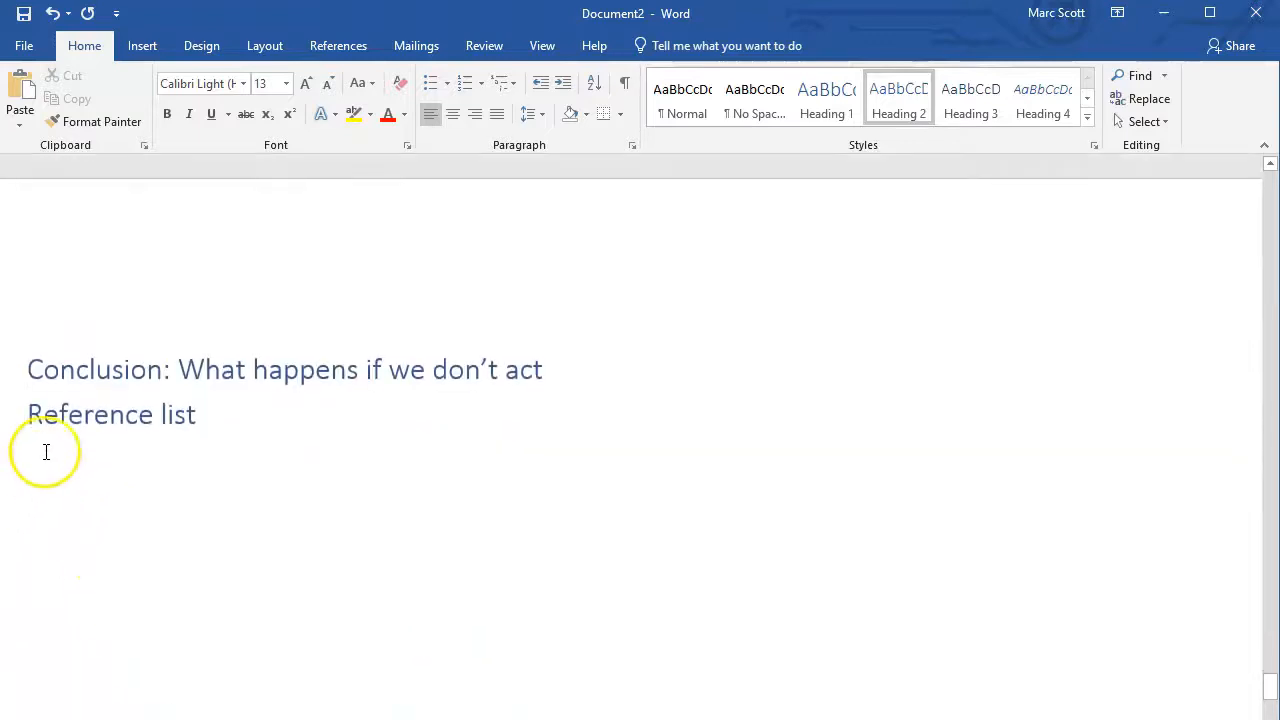
key(ctrl+Return)
scroll(146, 460, down, 4)
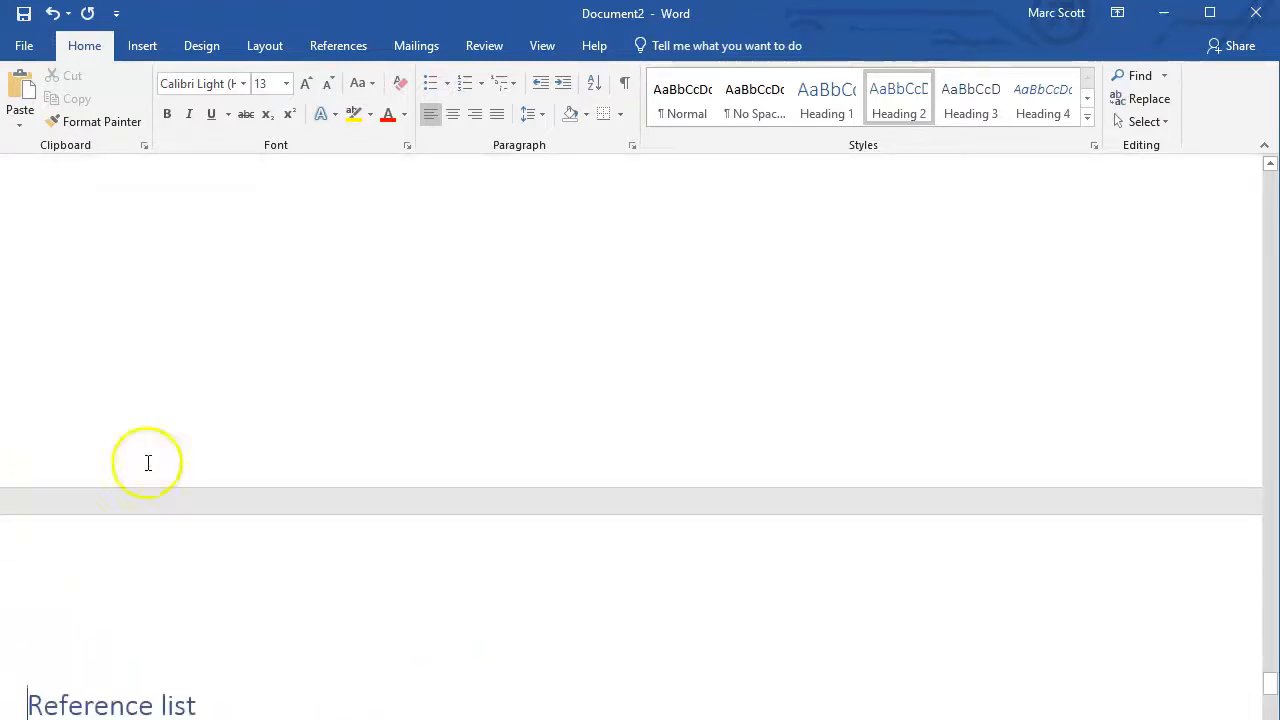
scroll(176, 440, up, 5)
scroll(120, 510, down, 2)
scroll(120, 560, up, 5)
scroll(150, 550, up, 5)
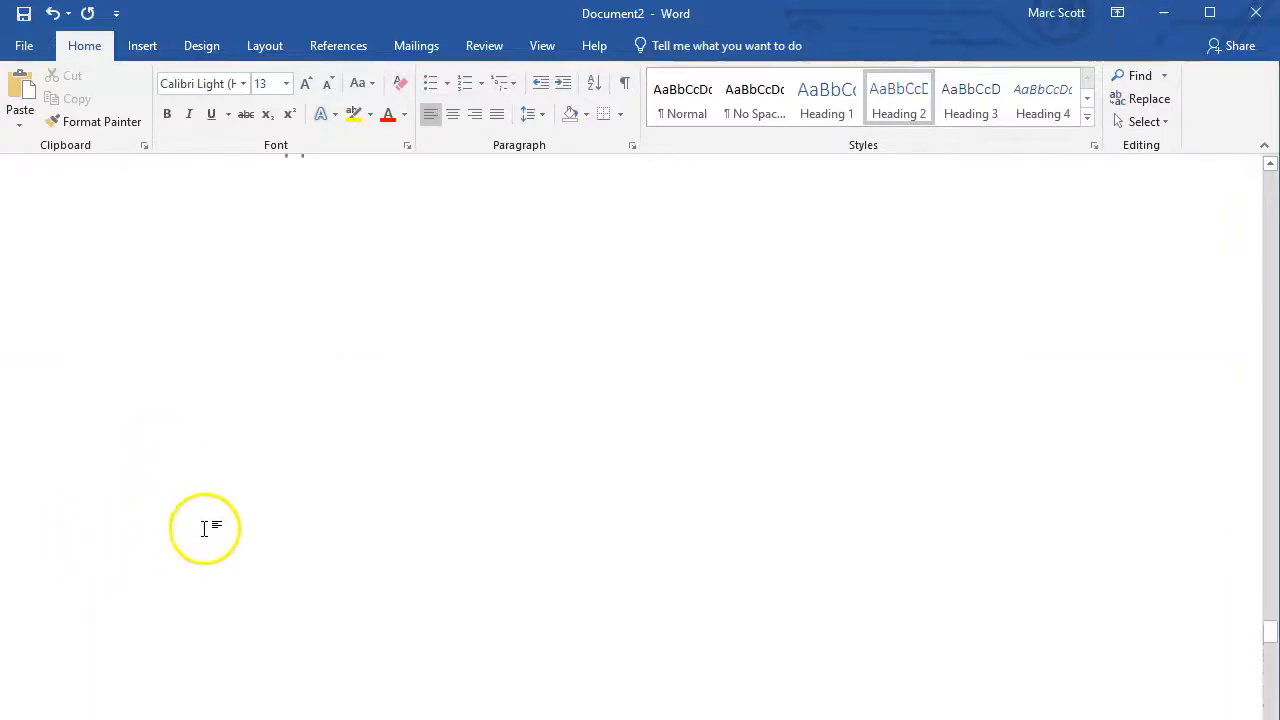
scroll(210, 500, down, 5)
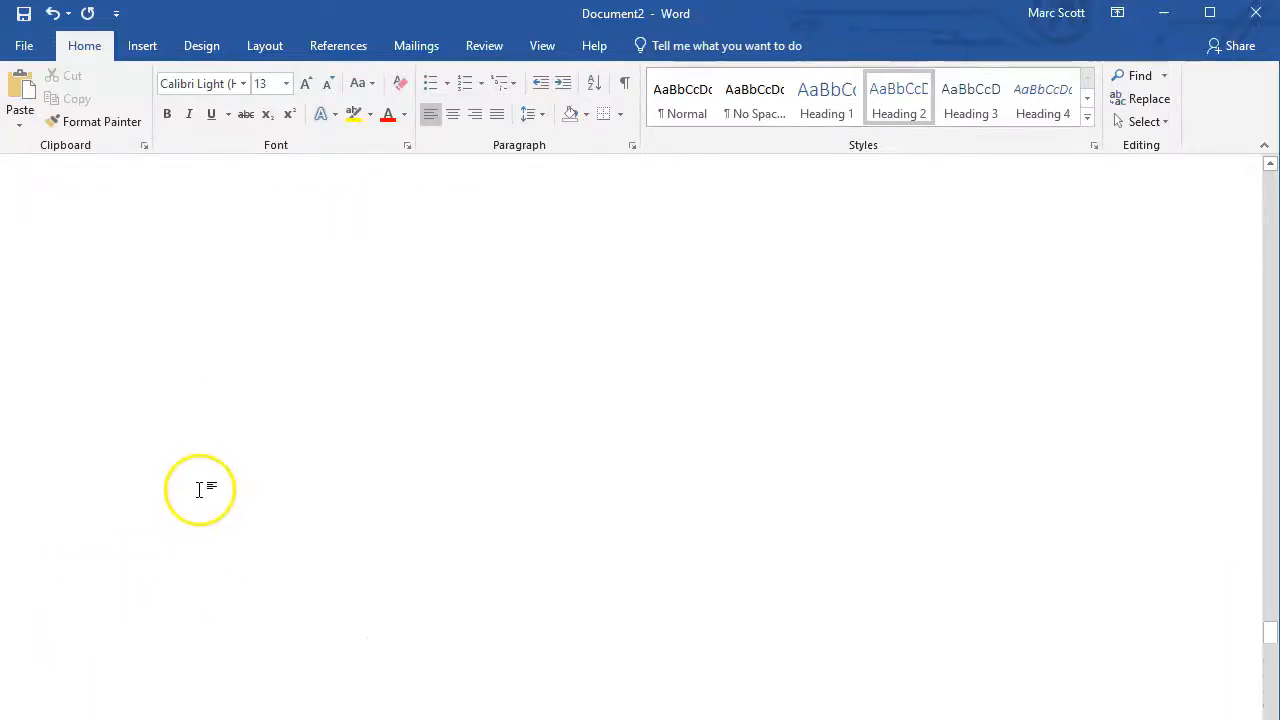
scroll(200, 488, down, 5)
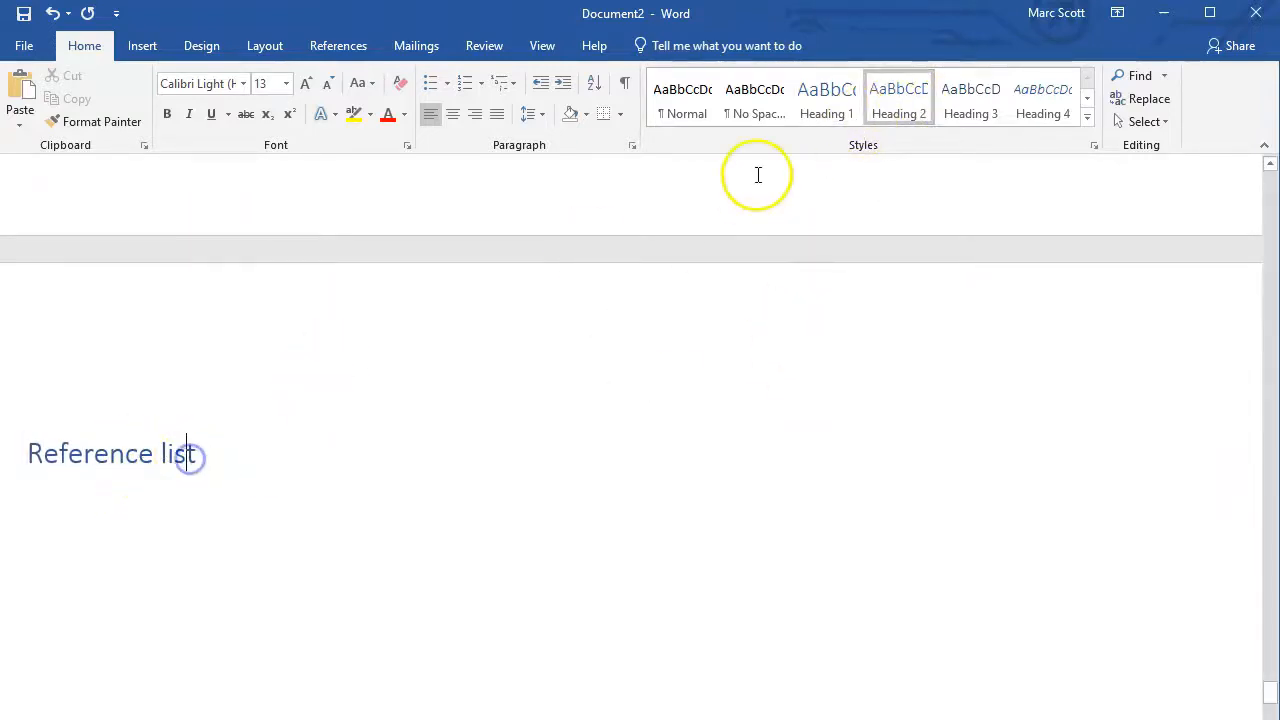
Modify the Heading 2 style to use the Comic Sans MS font with the Automatic font color
right_click(893, 110)
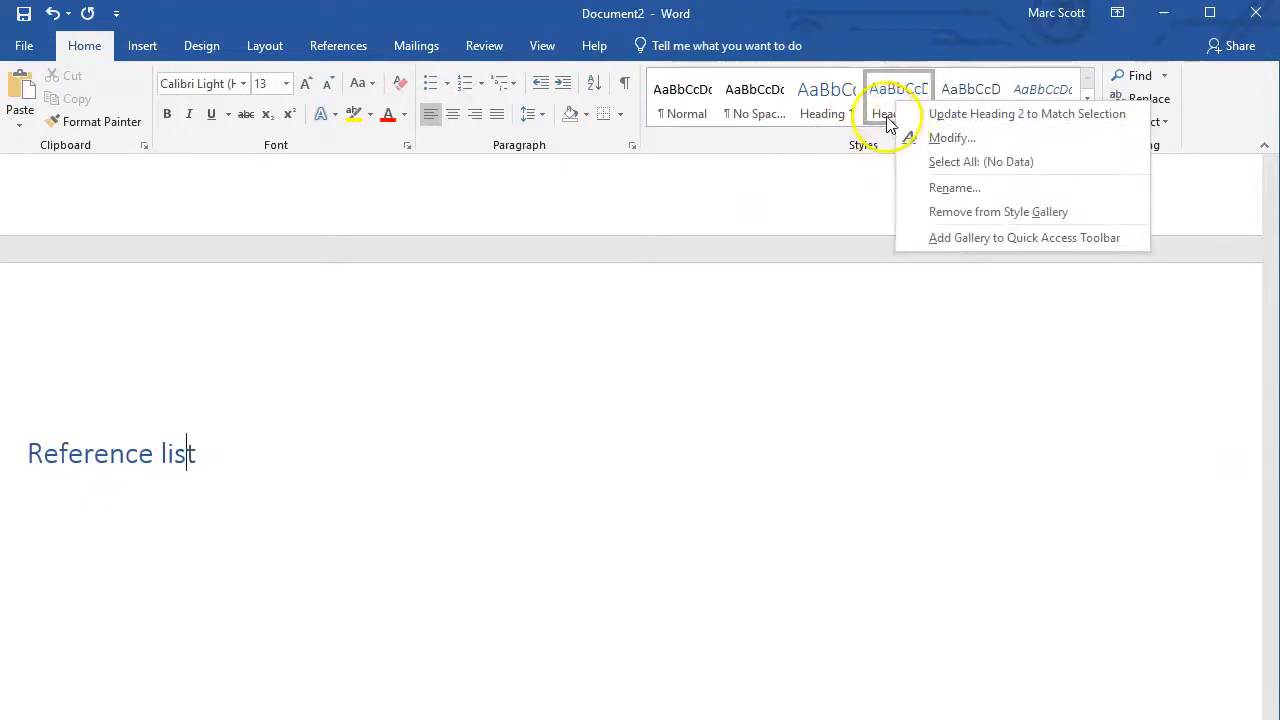
click(952, 138)
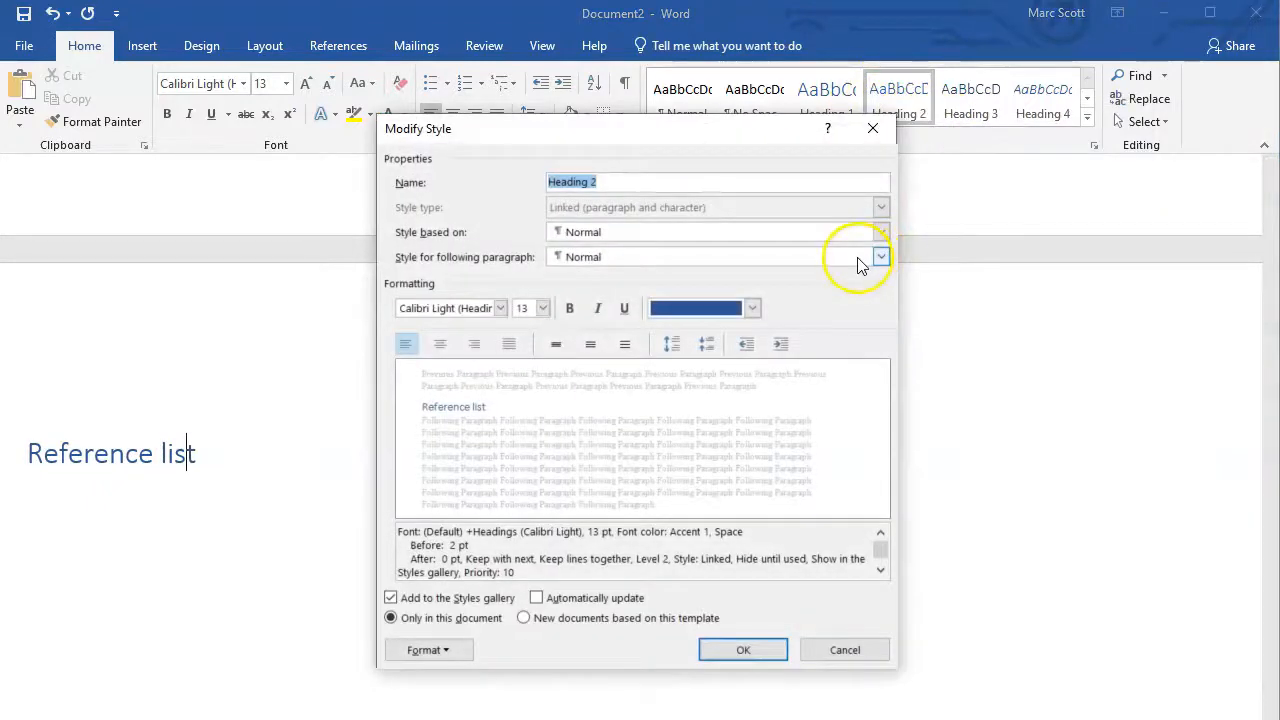
click(501, 308)
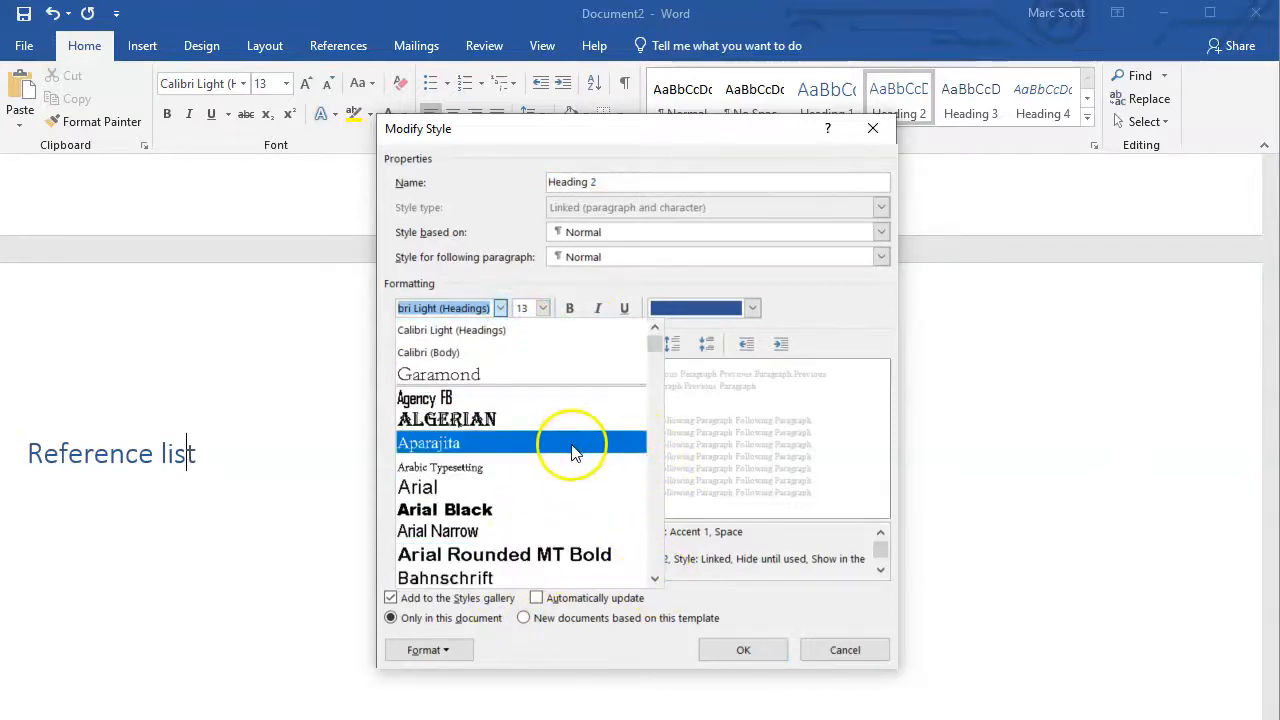
scroll(570, 337, down, 1)
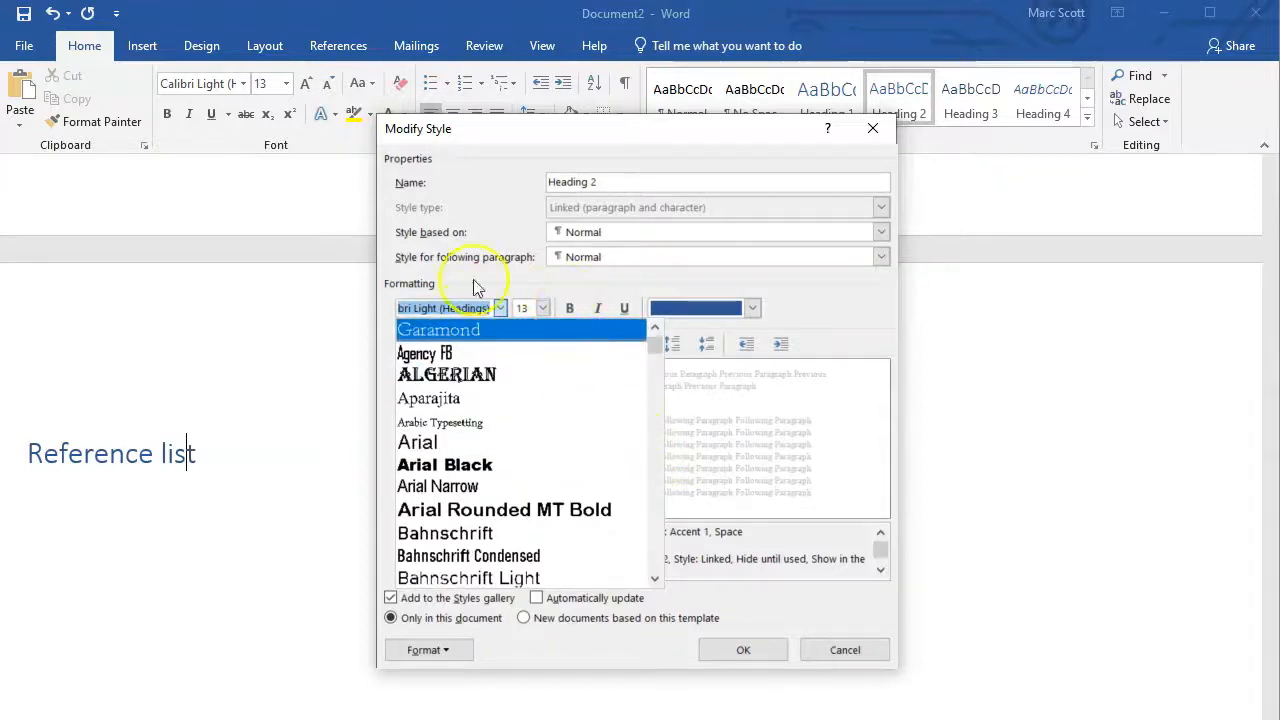
click(792, 296)
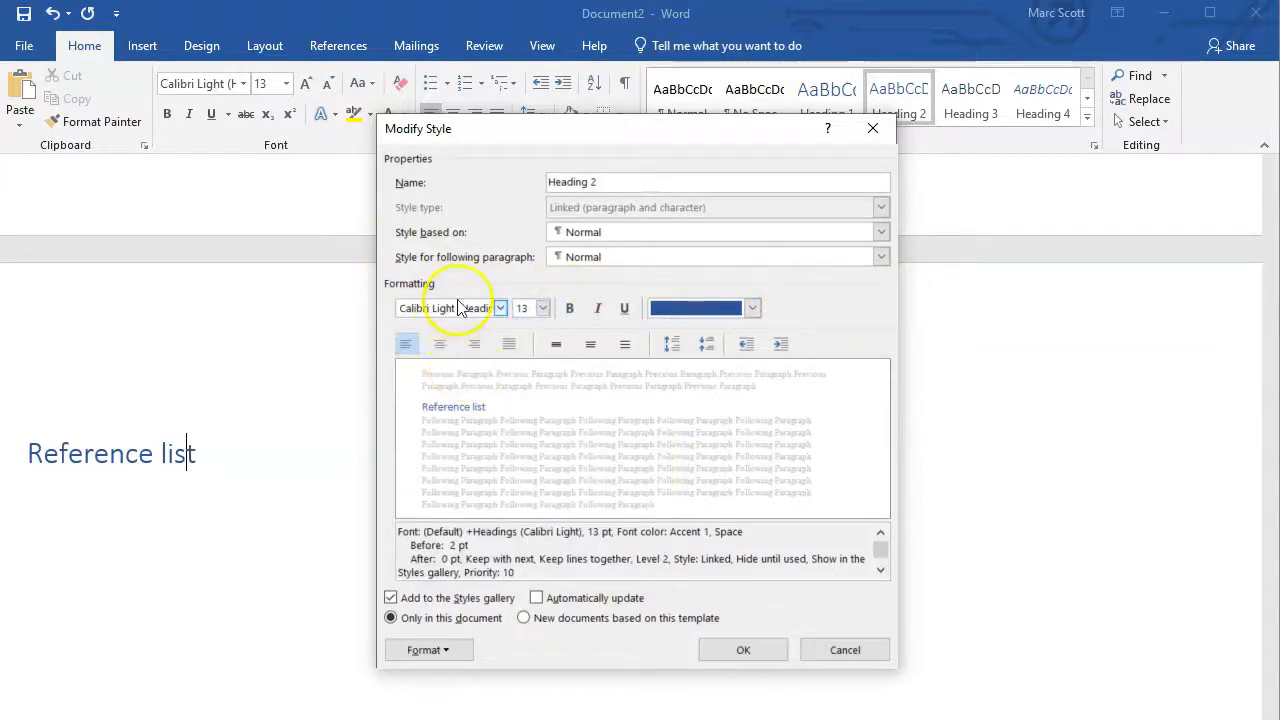
click(502, 310)
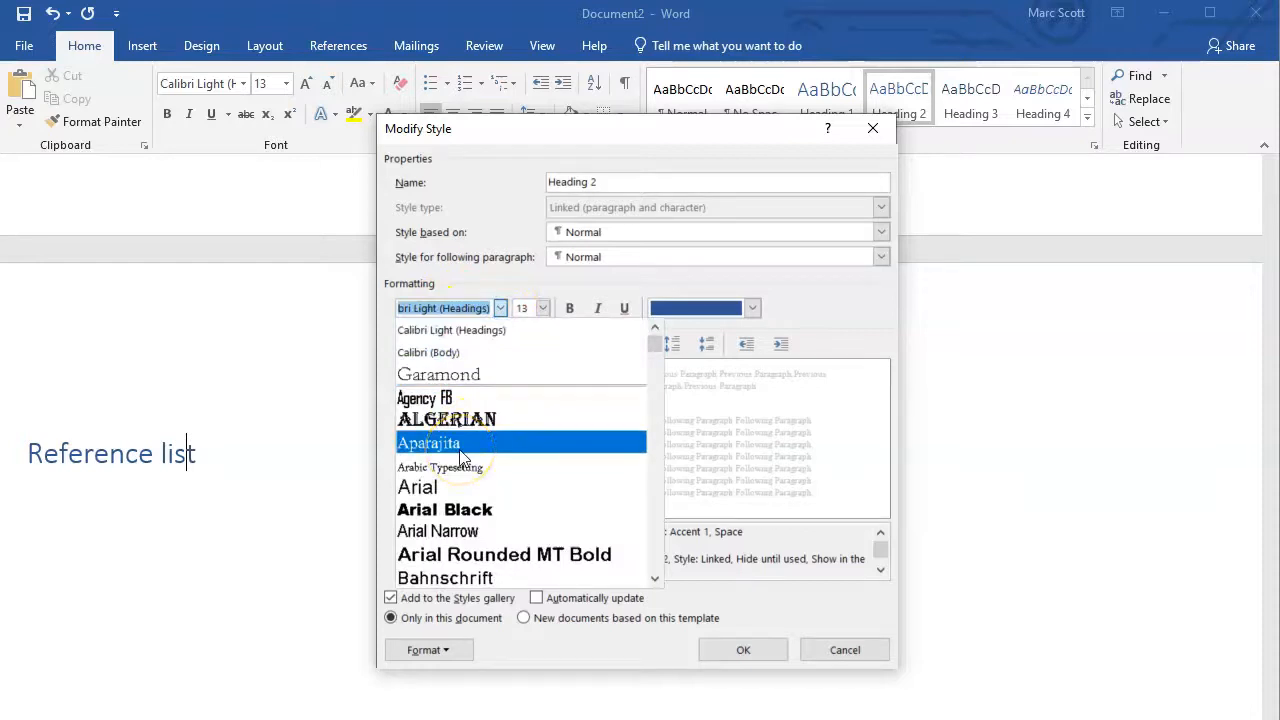
text(Comic Sans MS)
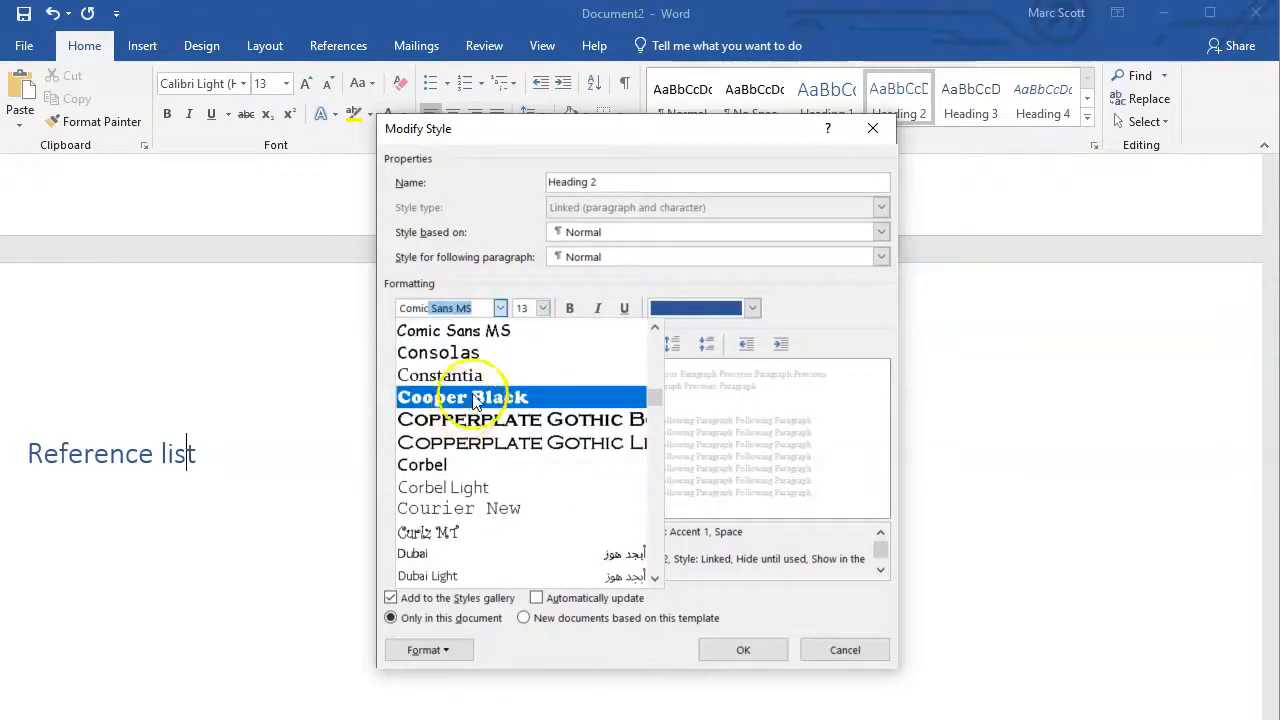
click(460, 329)
click(752, 308)
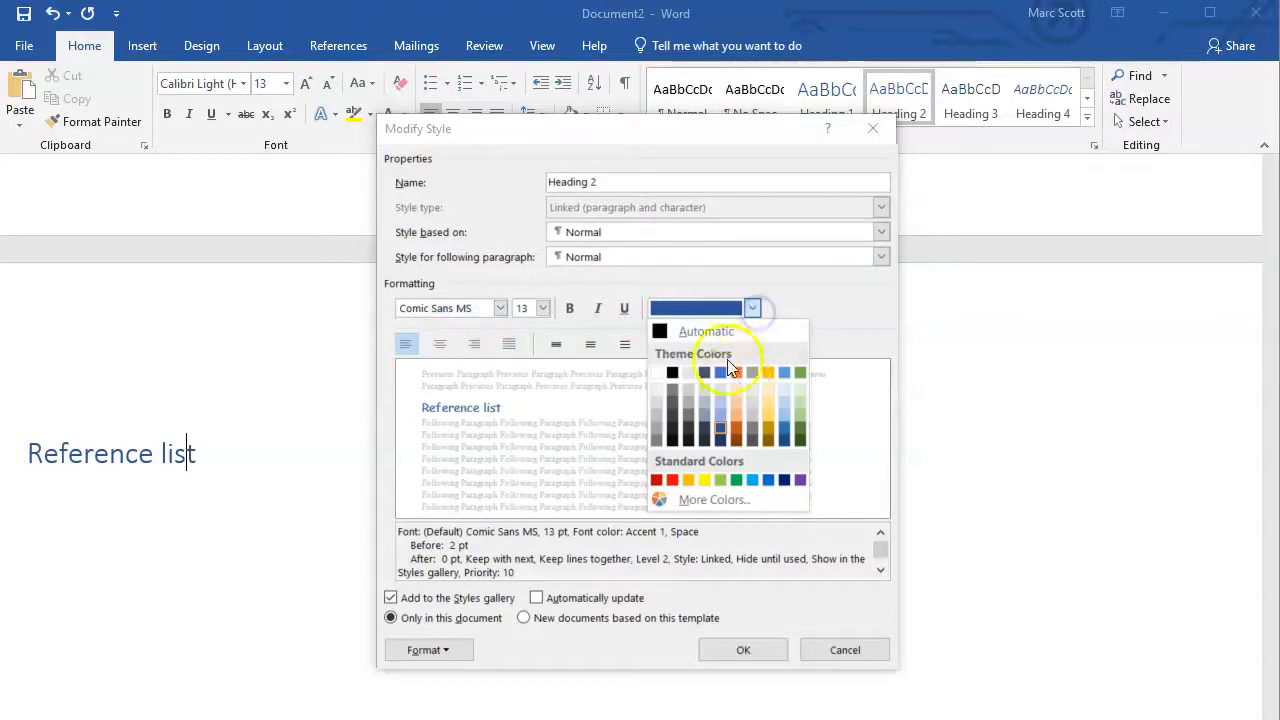
click(712, 334)
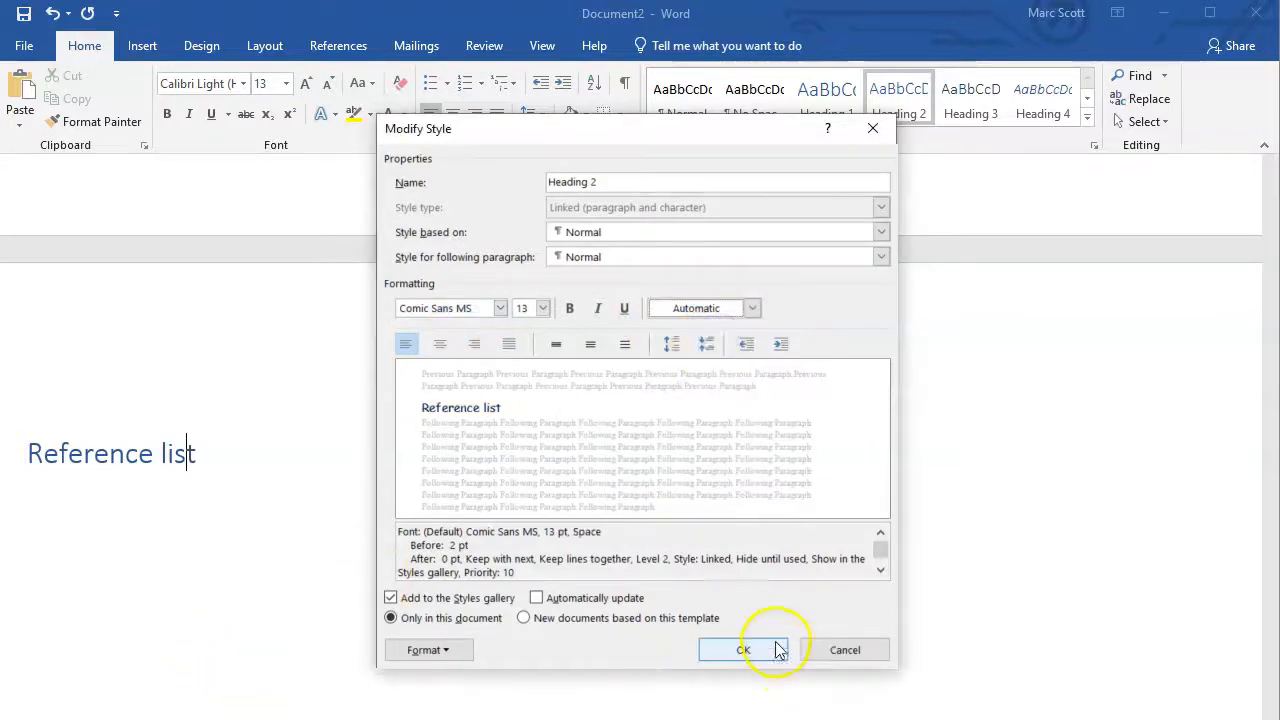
click(743, 650)
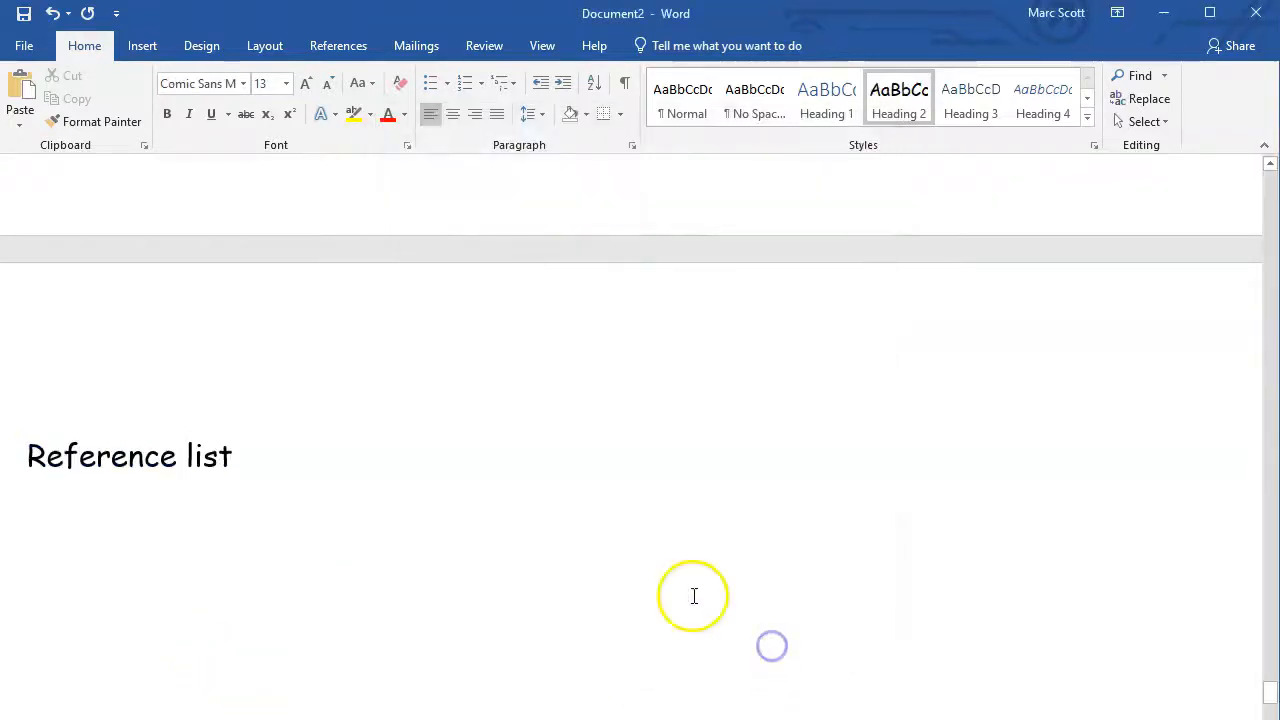
Select the three subpoints under the Solution/proposal heading and modify the Heading 3 style to Arial with the Automatic font color
scroll(150, 462, up, 5)
scroll(195, 512, up, 6)
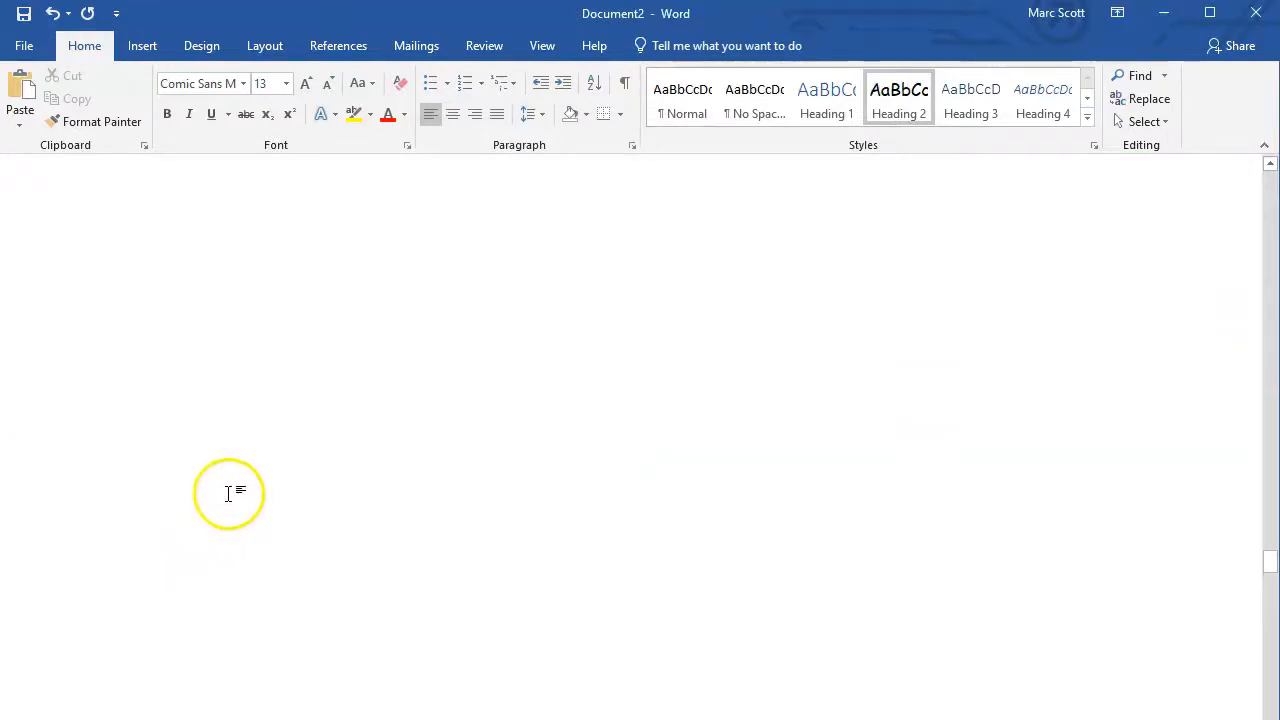
scroll(228, 493, up, 6)
scroll(213, 520, up, 5)
scroll(205, 540, down, 1)
click(506, 448)
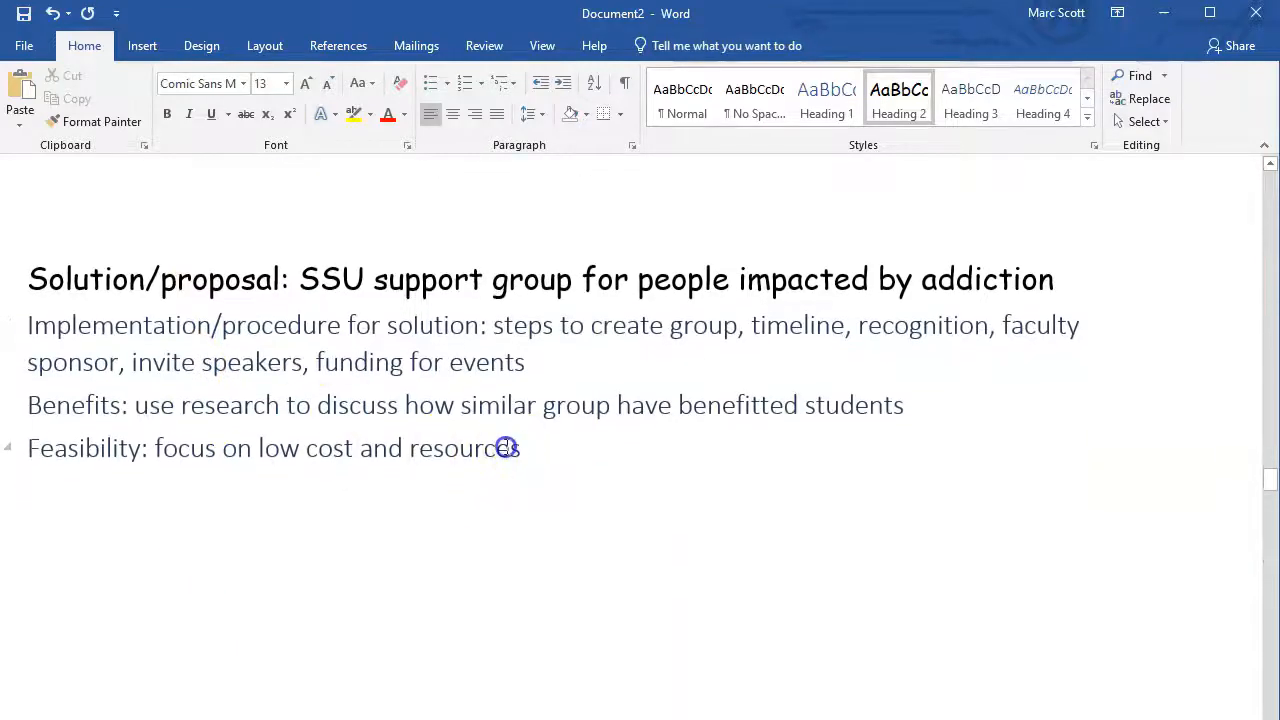
drag(506, 448, 32, 328)
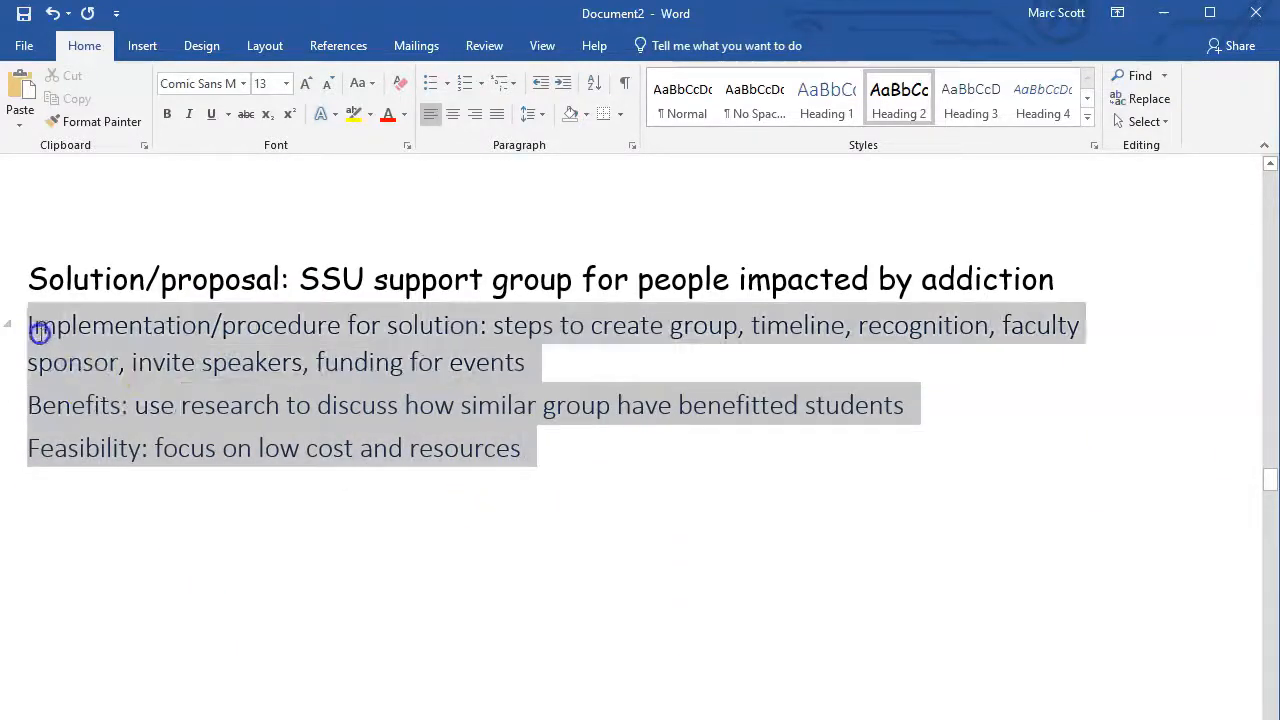
right_click(997, 103)
click(1008, 129)
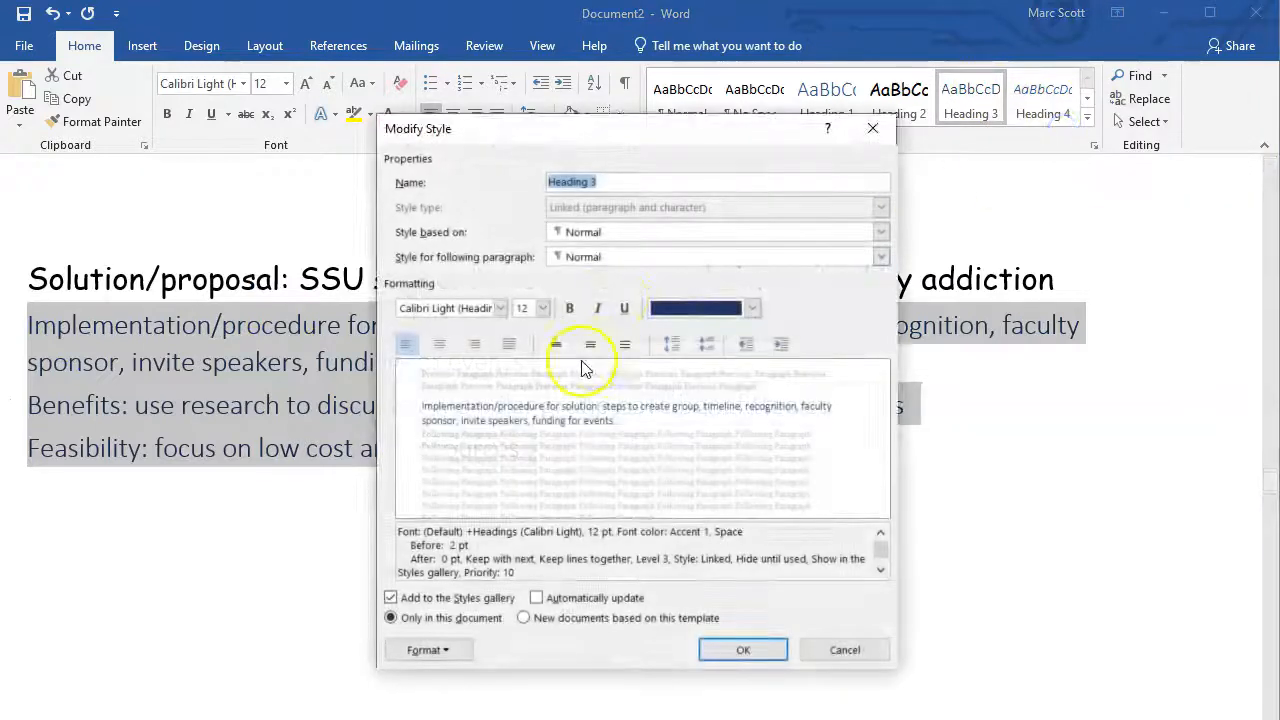
click(500, 309)
click(464, 512)
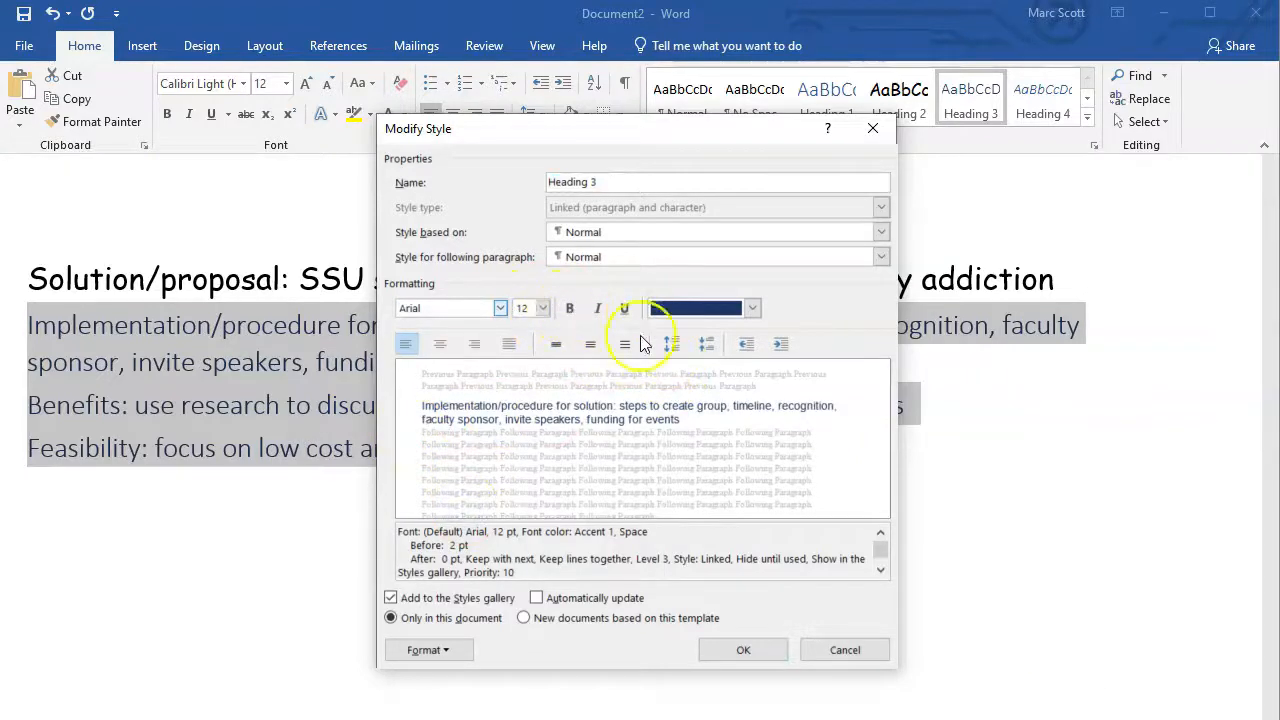
click(752, 308)
click(742, 335)
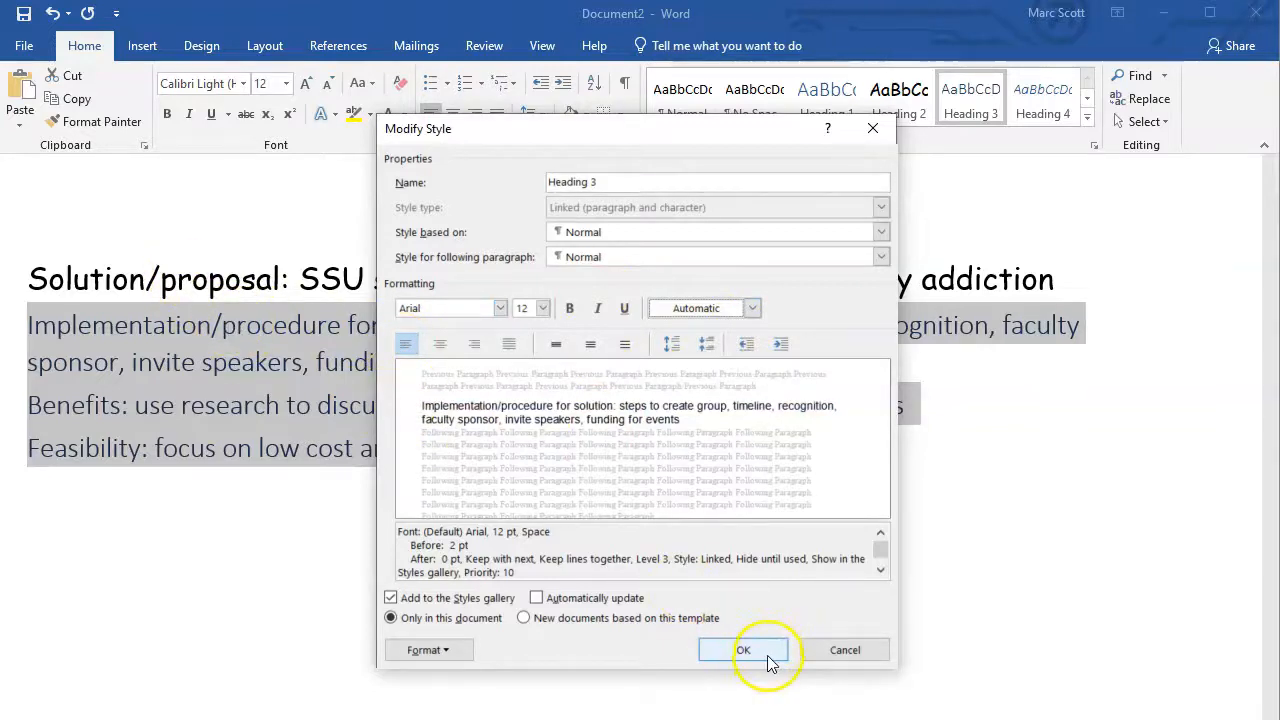
click(745, 651)
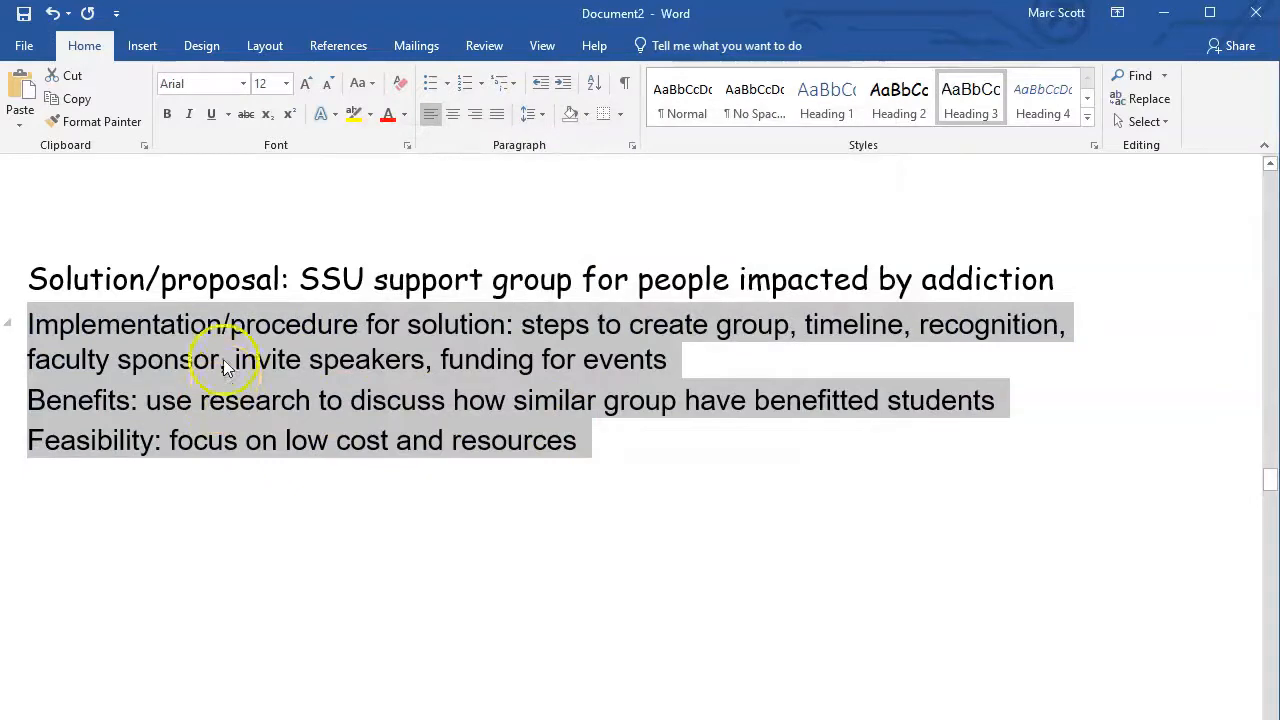
Examine the updated heading styles on the pages before the Solution/proposal section, including the Introduction page
scroll(322, 434, up, 6)
click(363, 506)
scroll(368, 490, up, 5)
click(228, 601)
scroll(363, 600, up, 10)
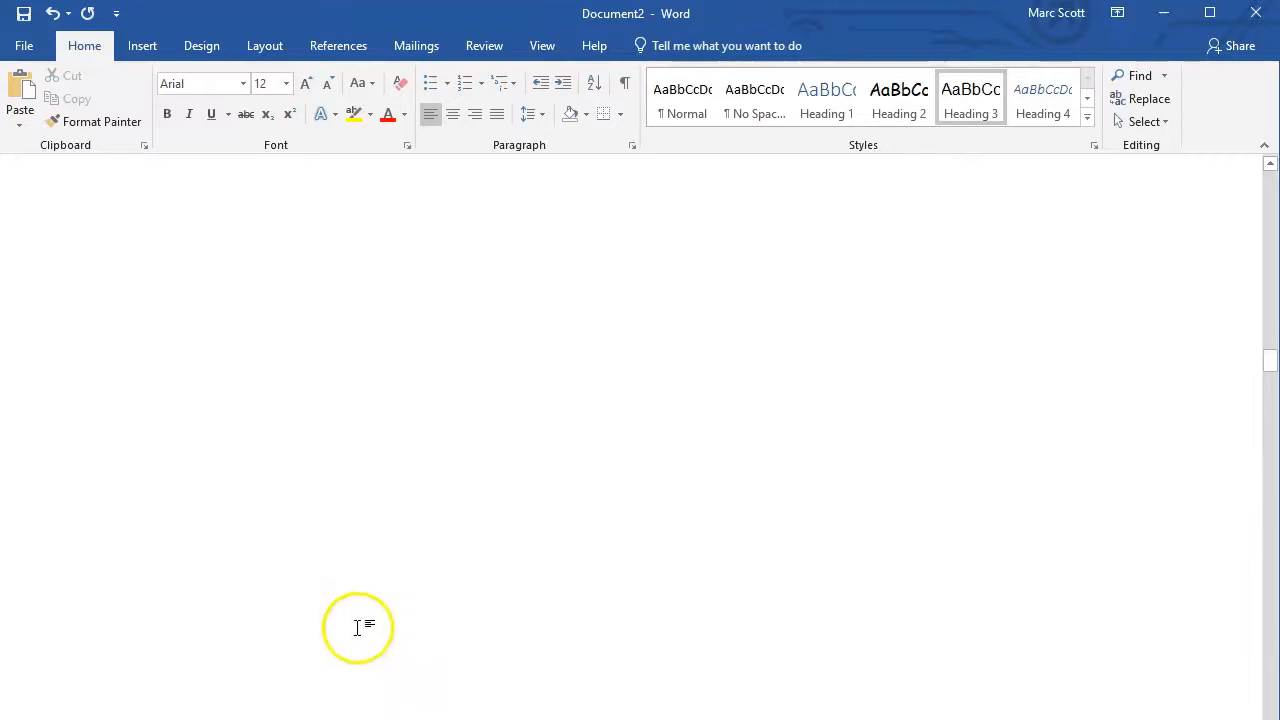
scroll(362, 600, down, 10)
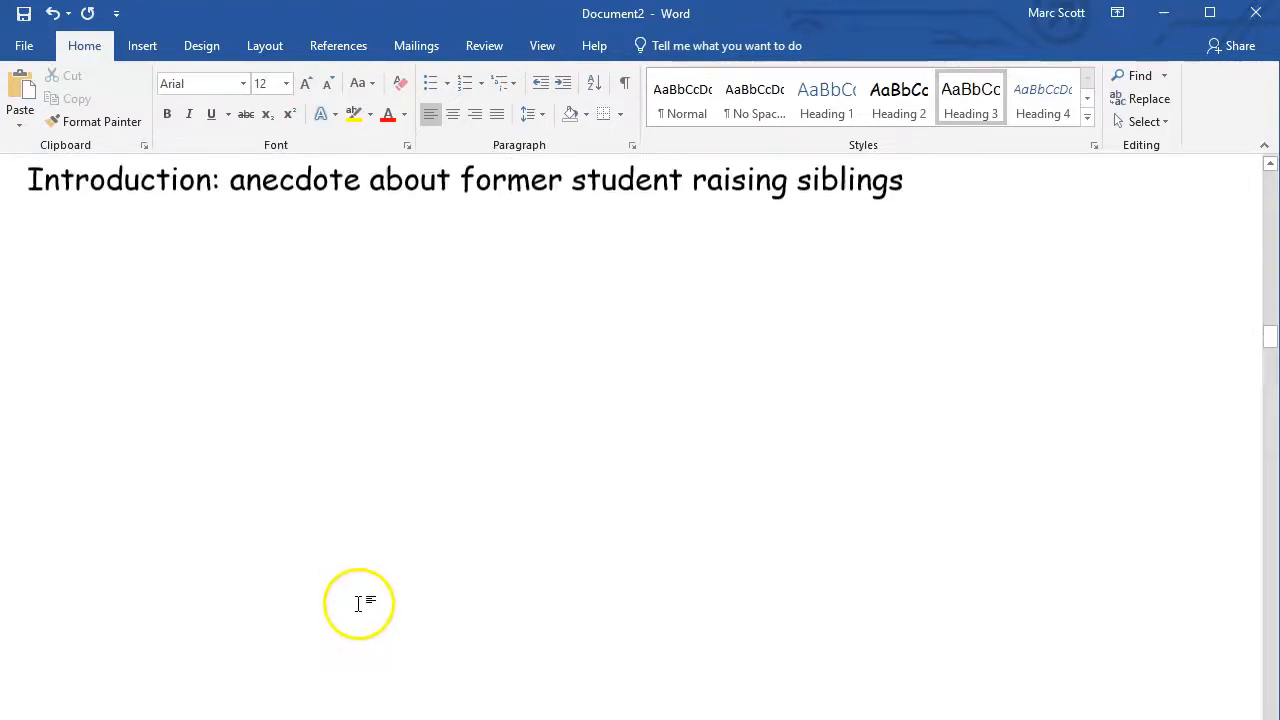
scroll(358, 588, down, 10)
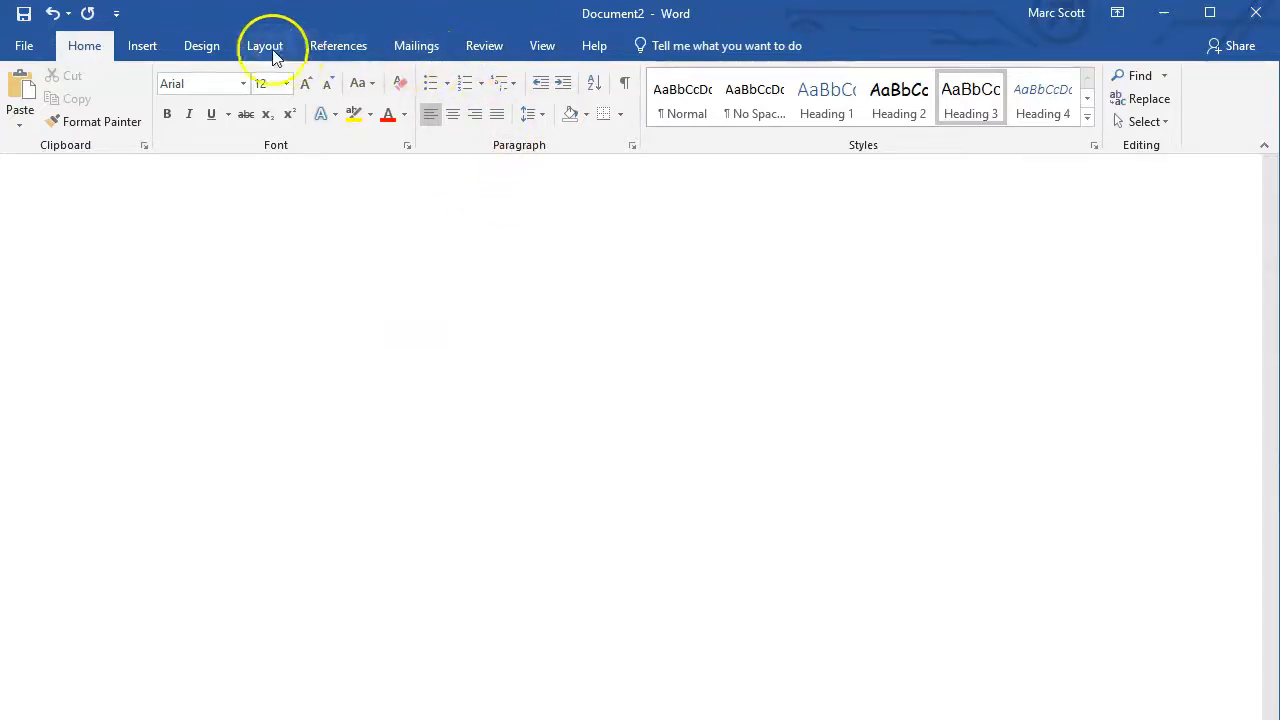
Show the Navigation pane and jump through its headings, from Context/background and Solution/proposal to Reference list, Conclusion and Counterargument
click(540, 46)
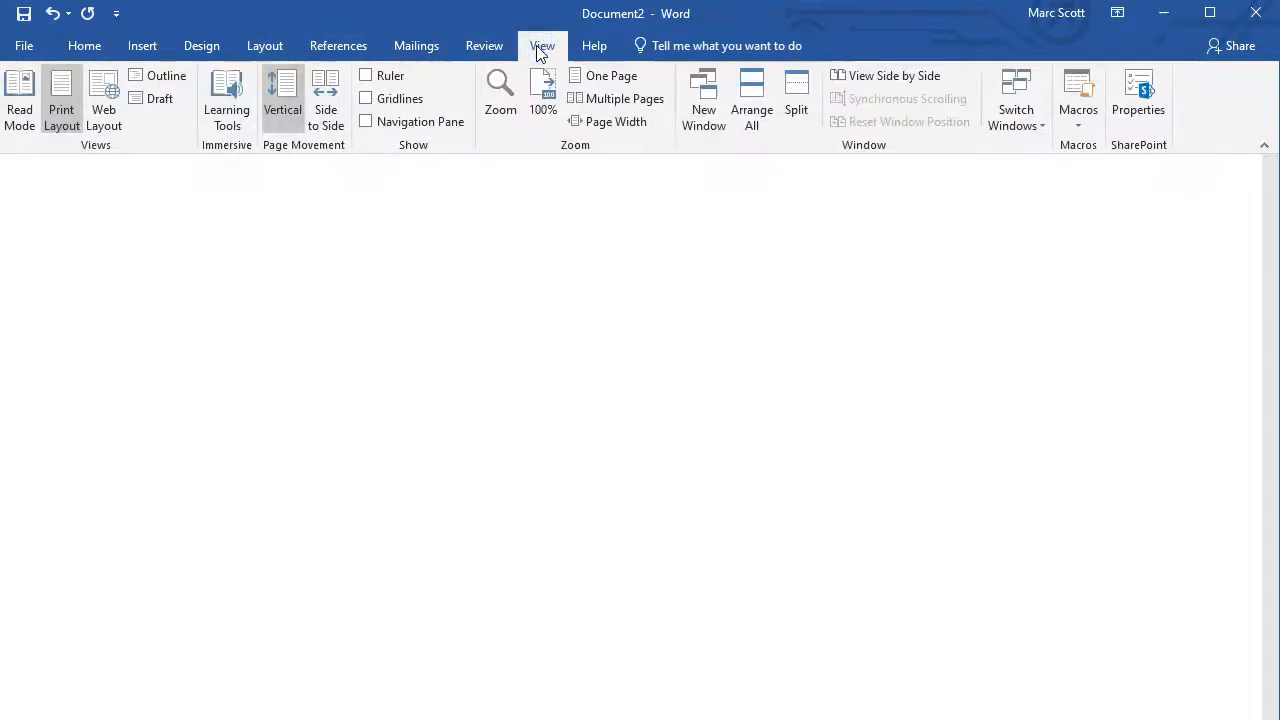
click(421, 122)
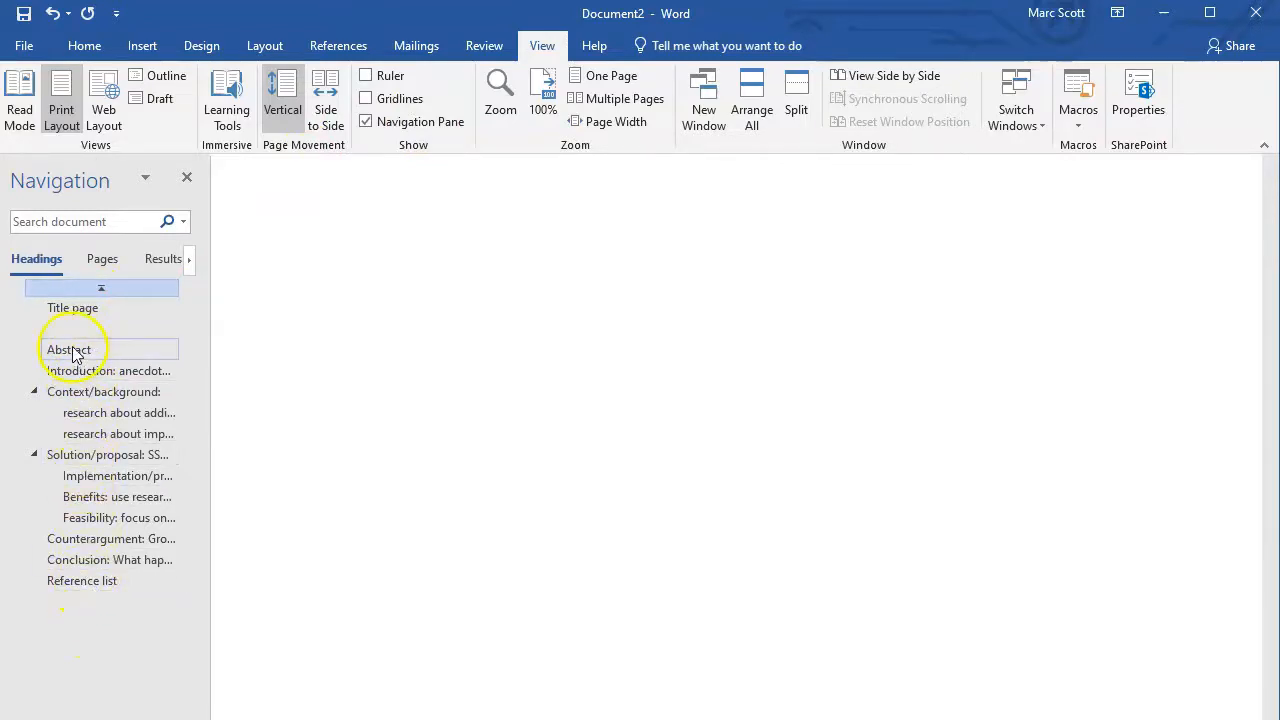
click(87, 398)
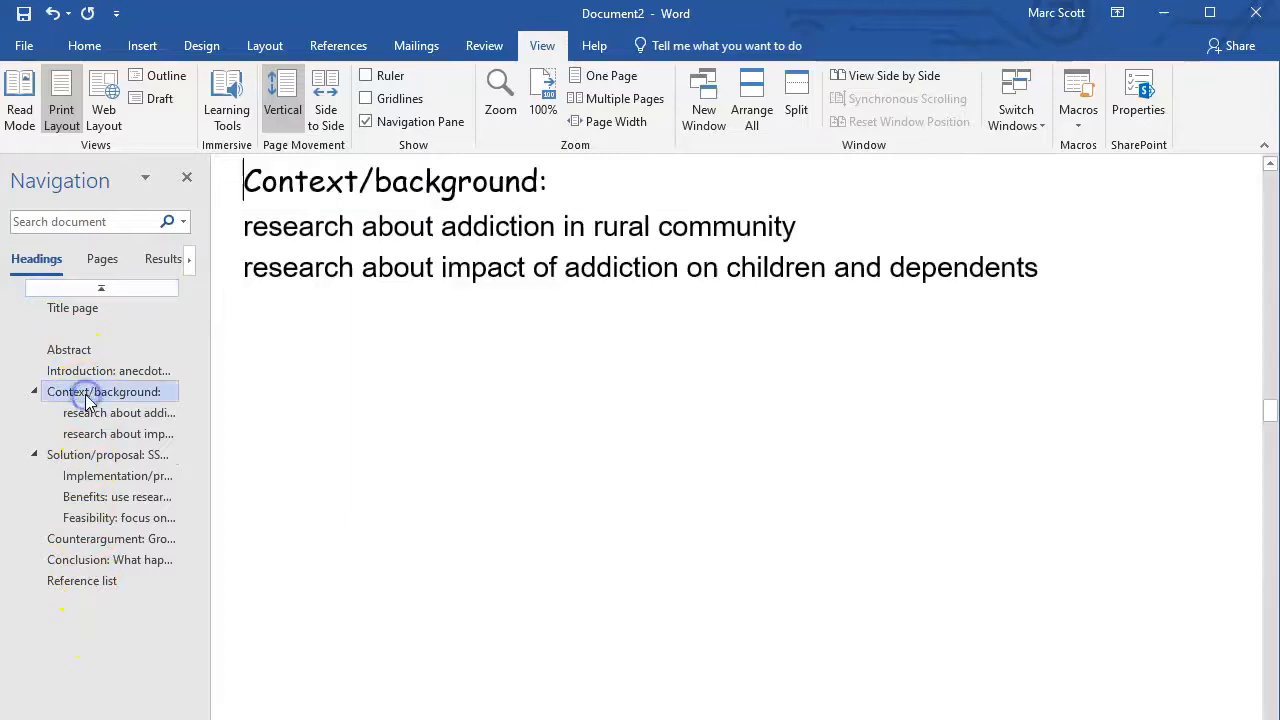
click(106, 454)
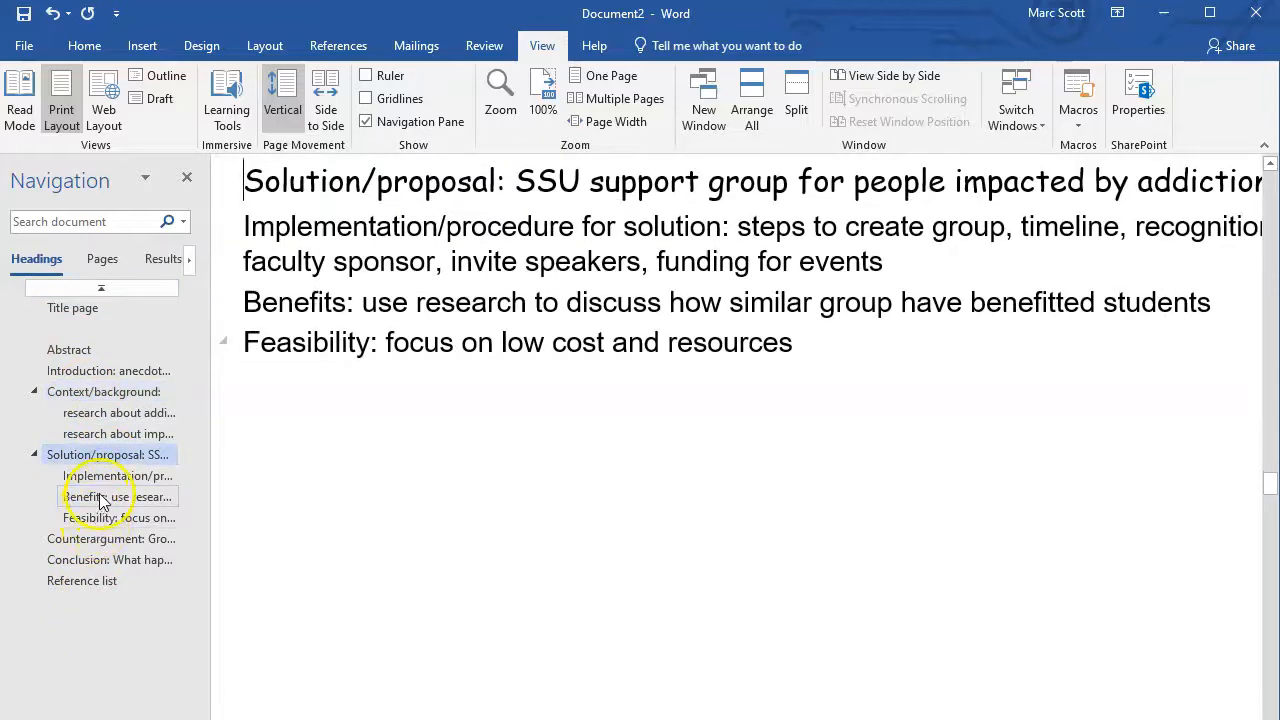
click(100, 497)
click(94, 476)
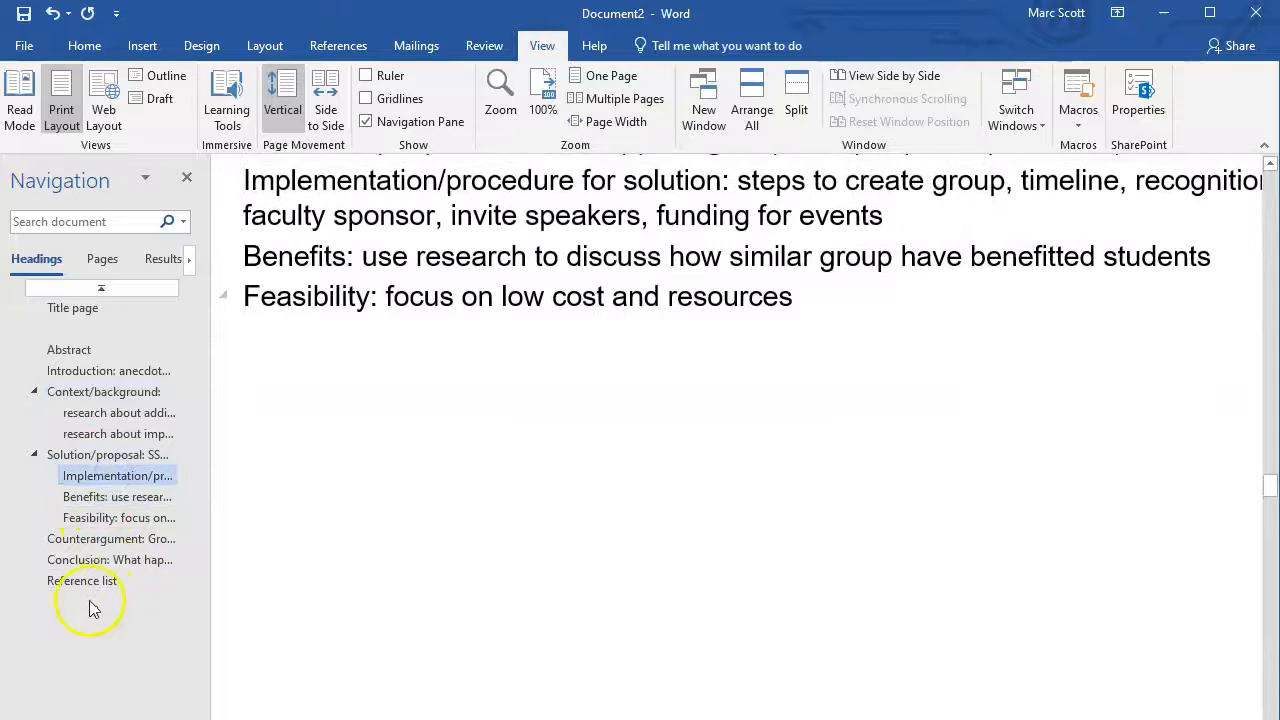
click(90, 580)
click(91, 560)
click(100, 539)
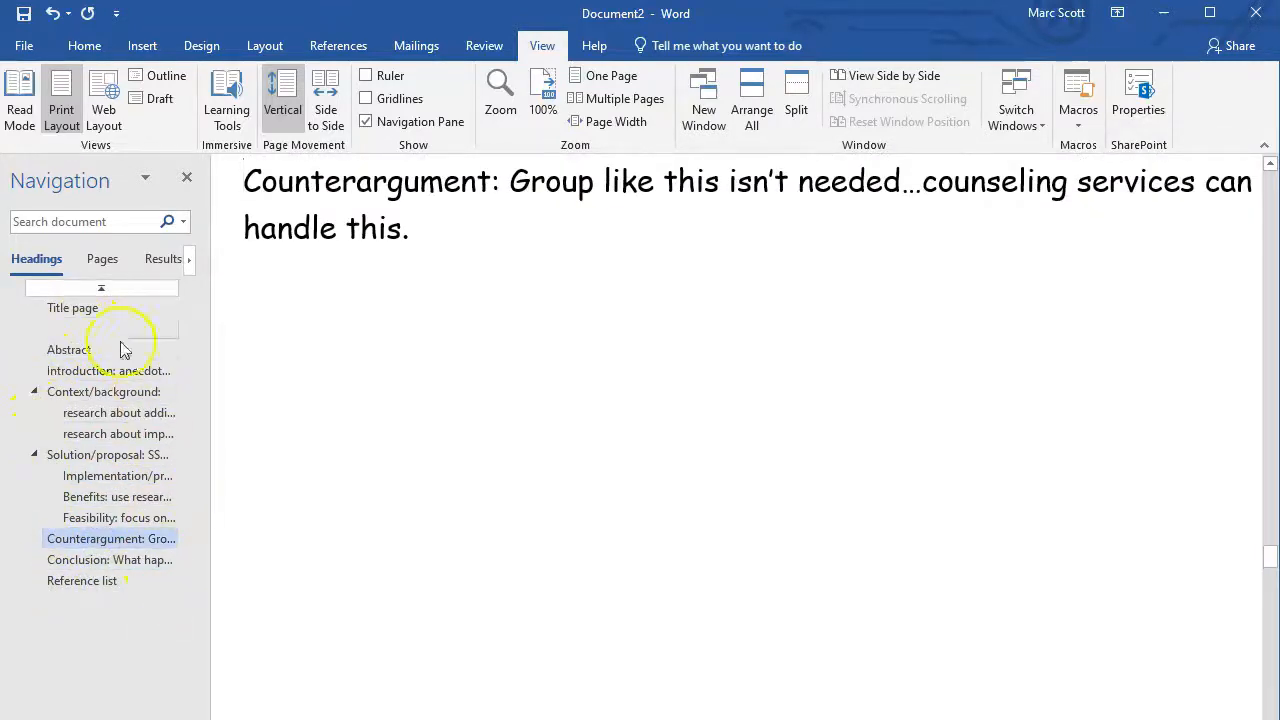
Go to the empty heading entry below Title page and delete that blank line
click(70, 330)
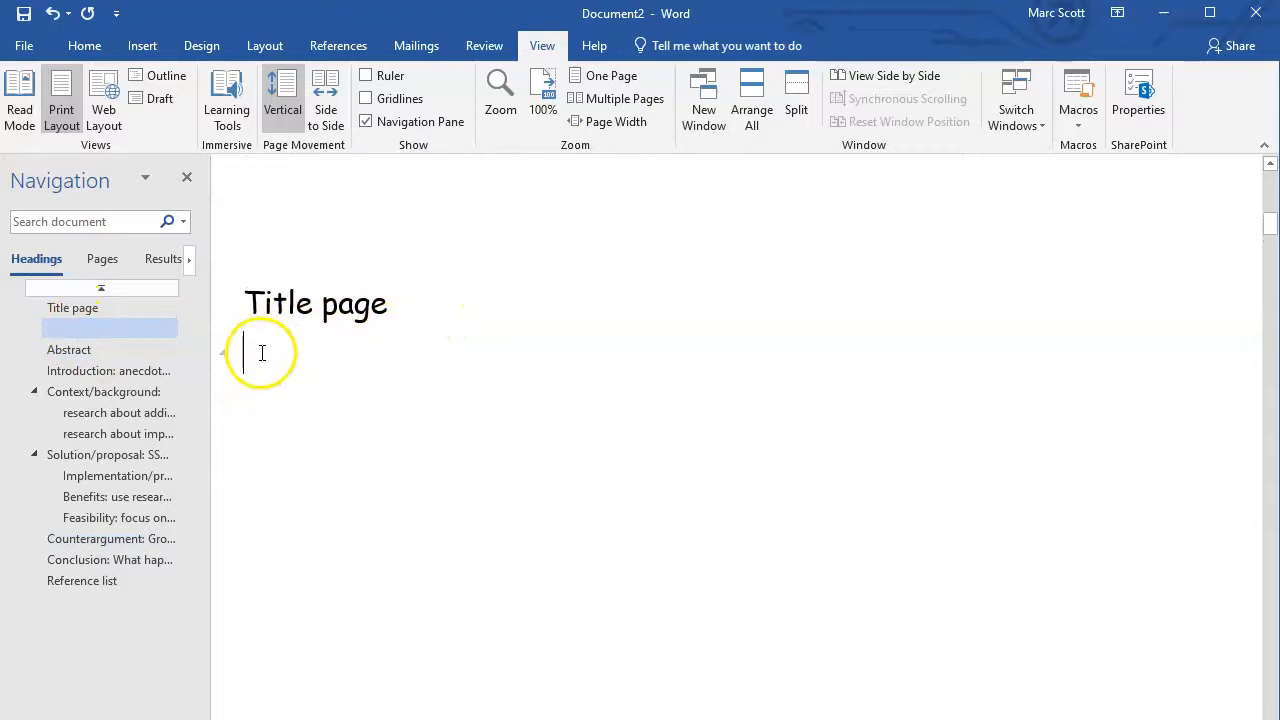
key(BackSpace)
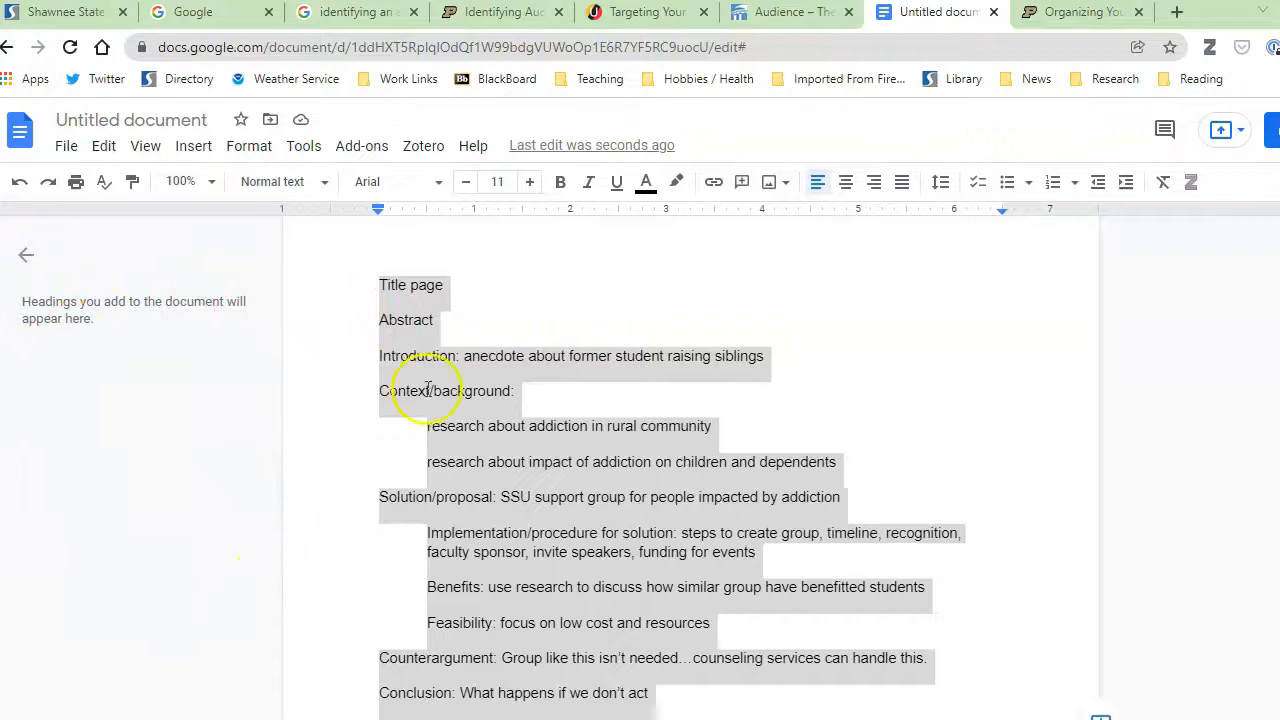
Apply the Heading 2 style to the Title page and Abstract lines of the outline
click(401, 283)
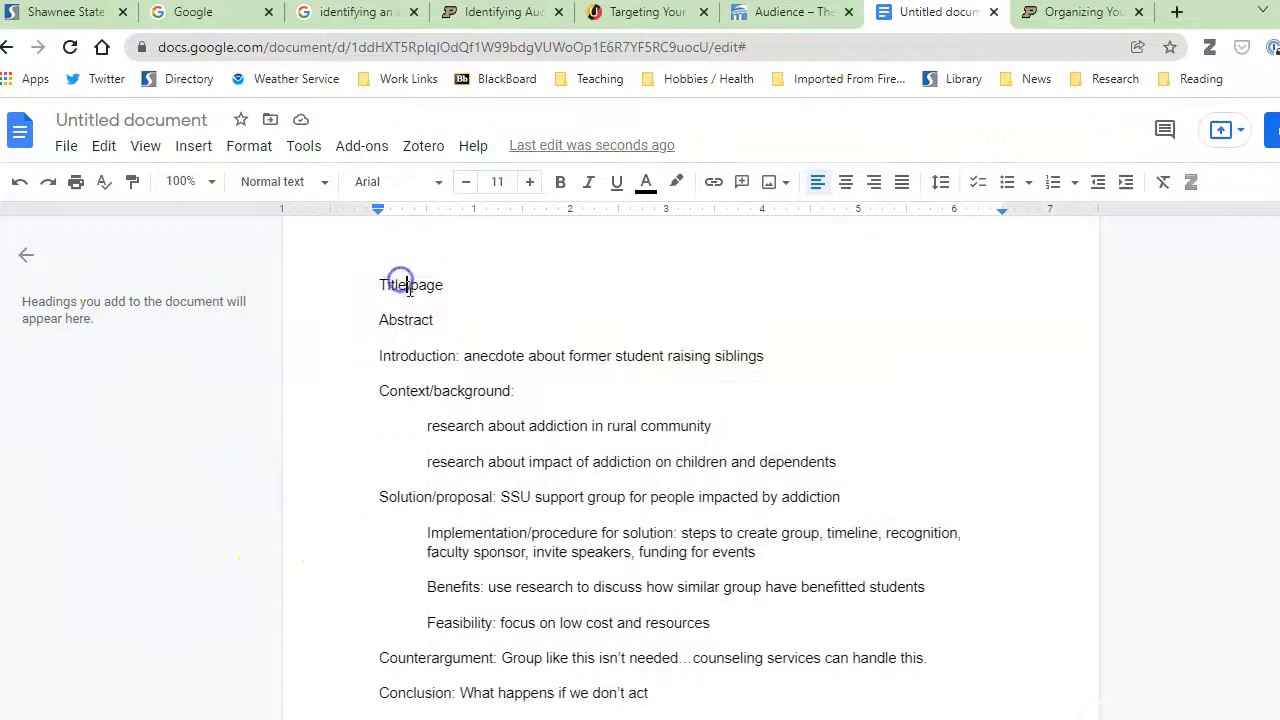
click(323, 185)
click(325, 525)
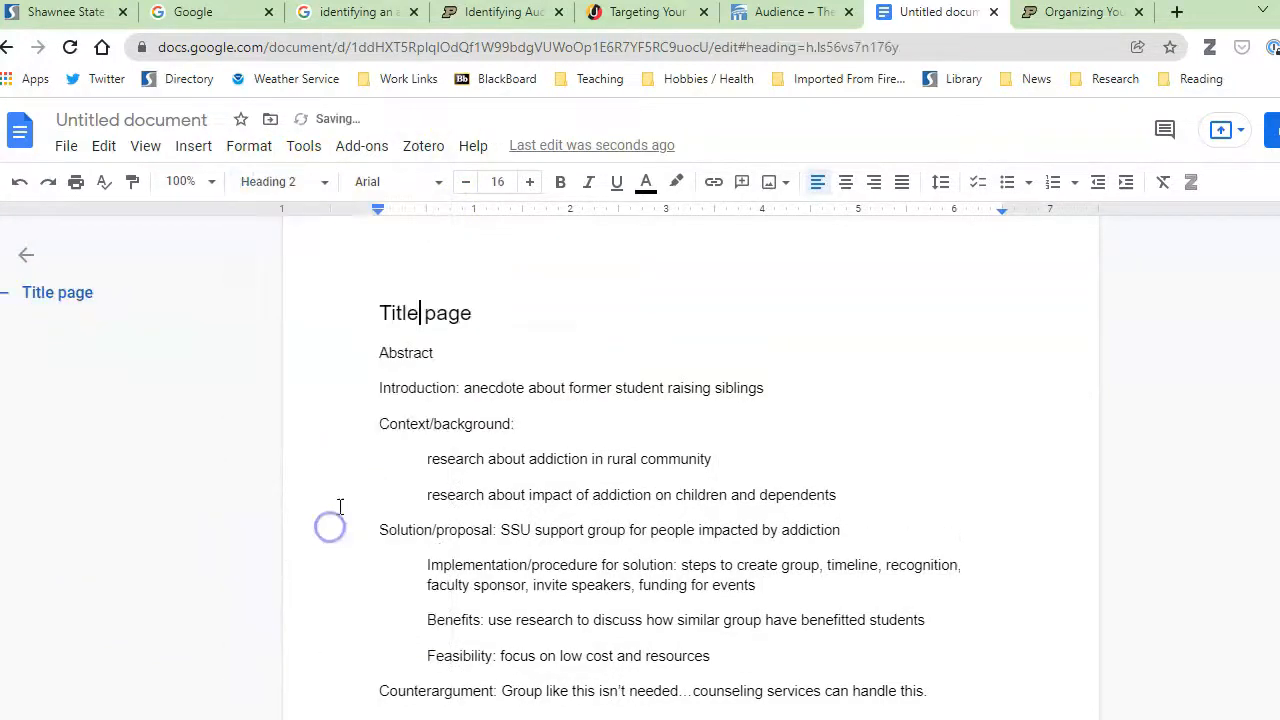
click(404, 353)
click(325, 192)
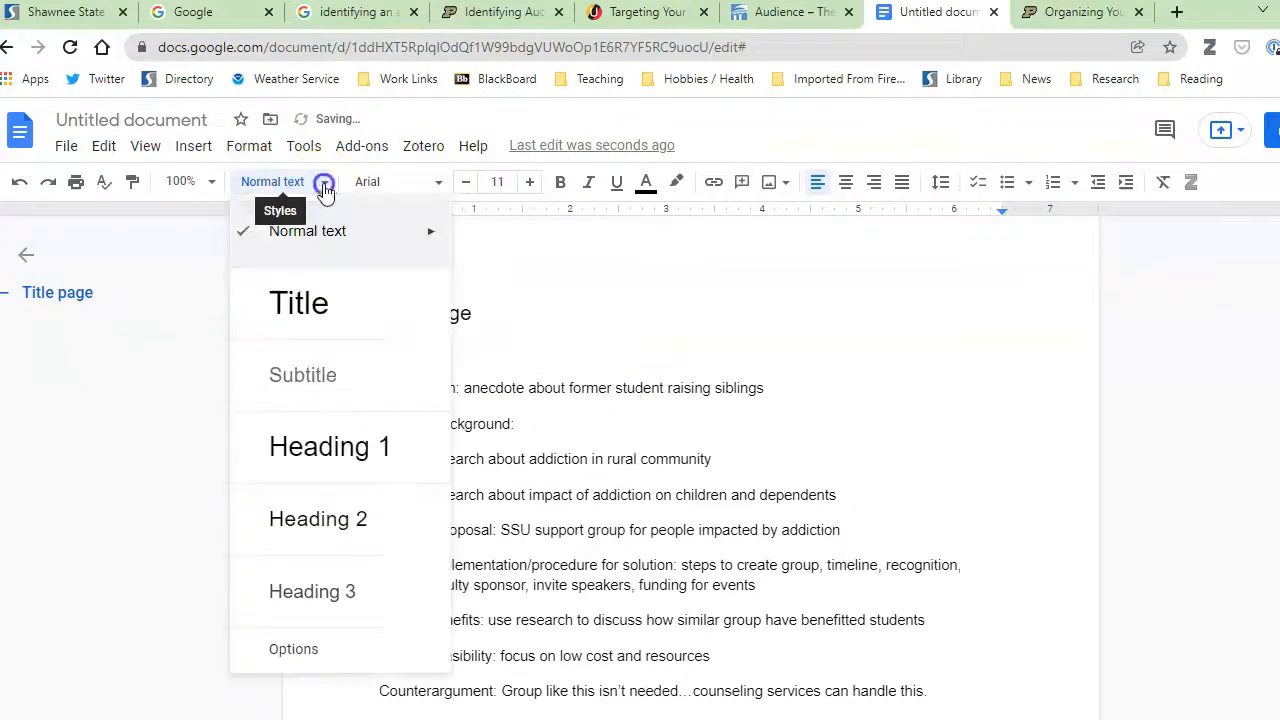
click(345, 531)
Apply the Heading 2 style to the Introduction line and the Context/background line
click(409, 402)
click(295, 184)
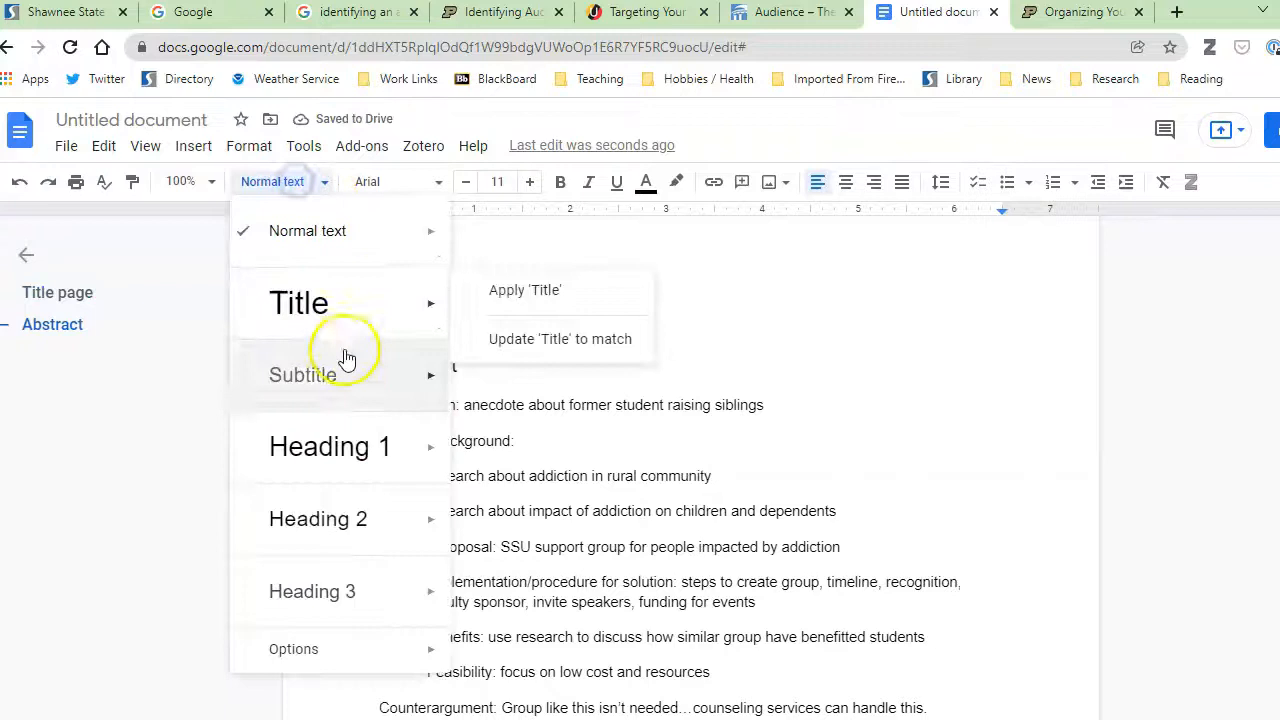
click(340, 516)
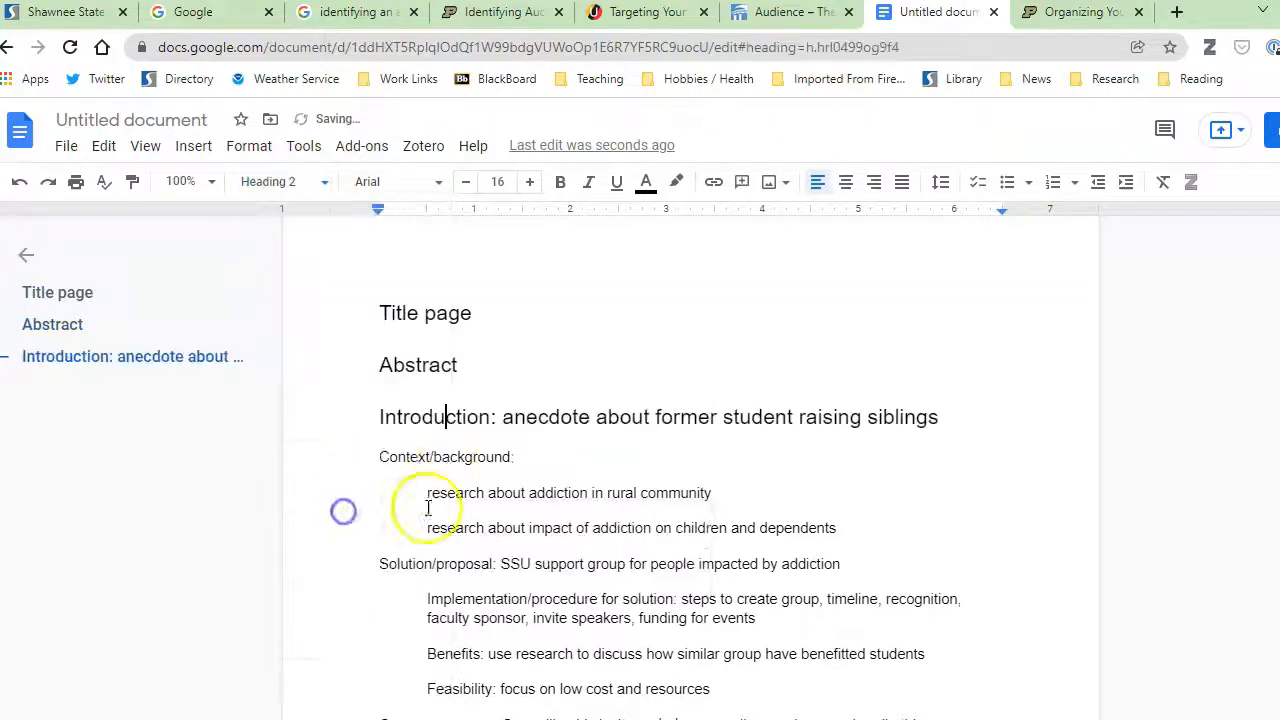
click(288, 182)
click(340, 549)
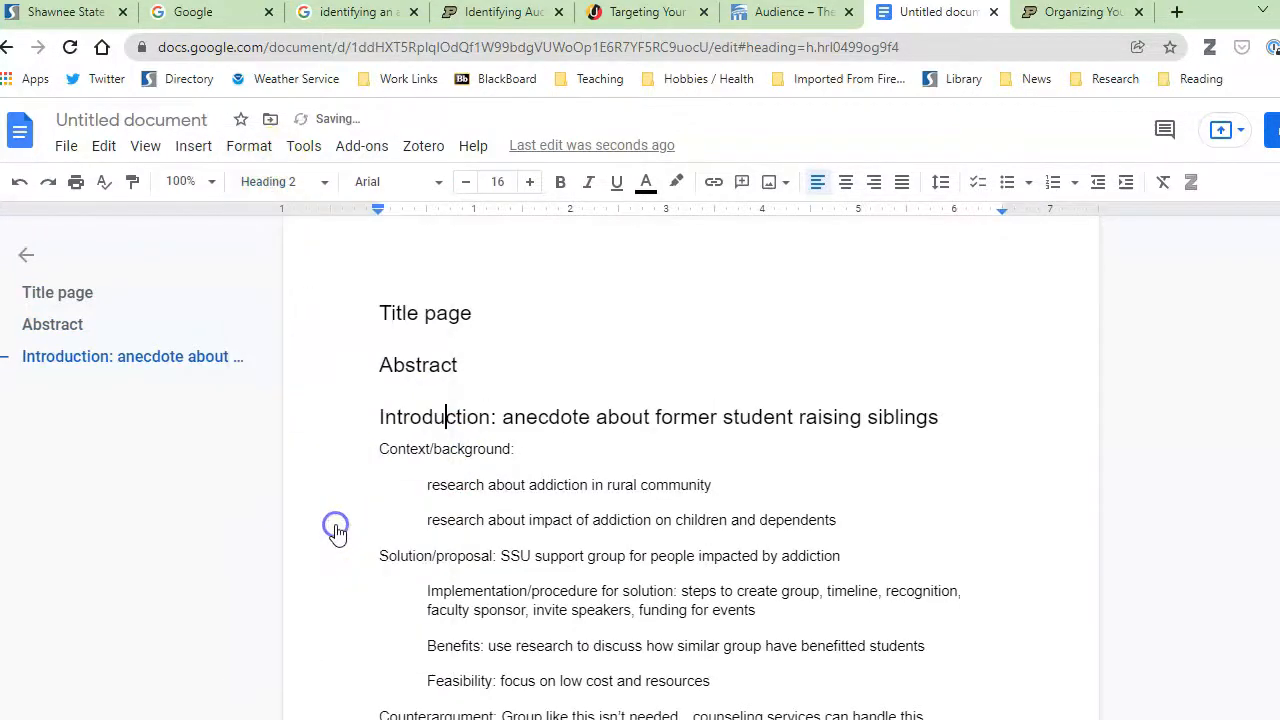
click(426, 450)
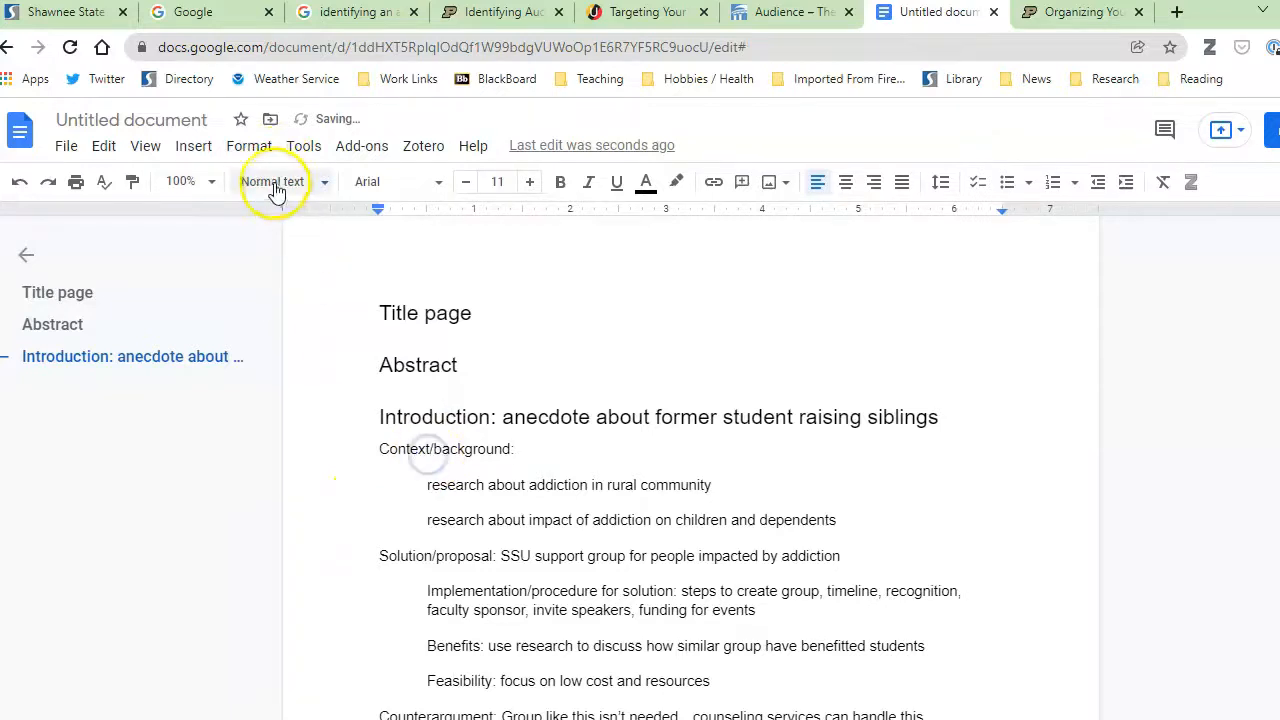
click(280, 182)
click(322, 514)
Apply the Heading 3 style to the two research subpoints under Context/background
drag(834, 545, 428, 507)
click(290, 181)
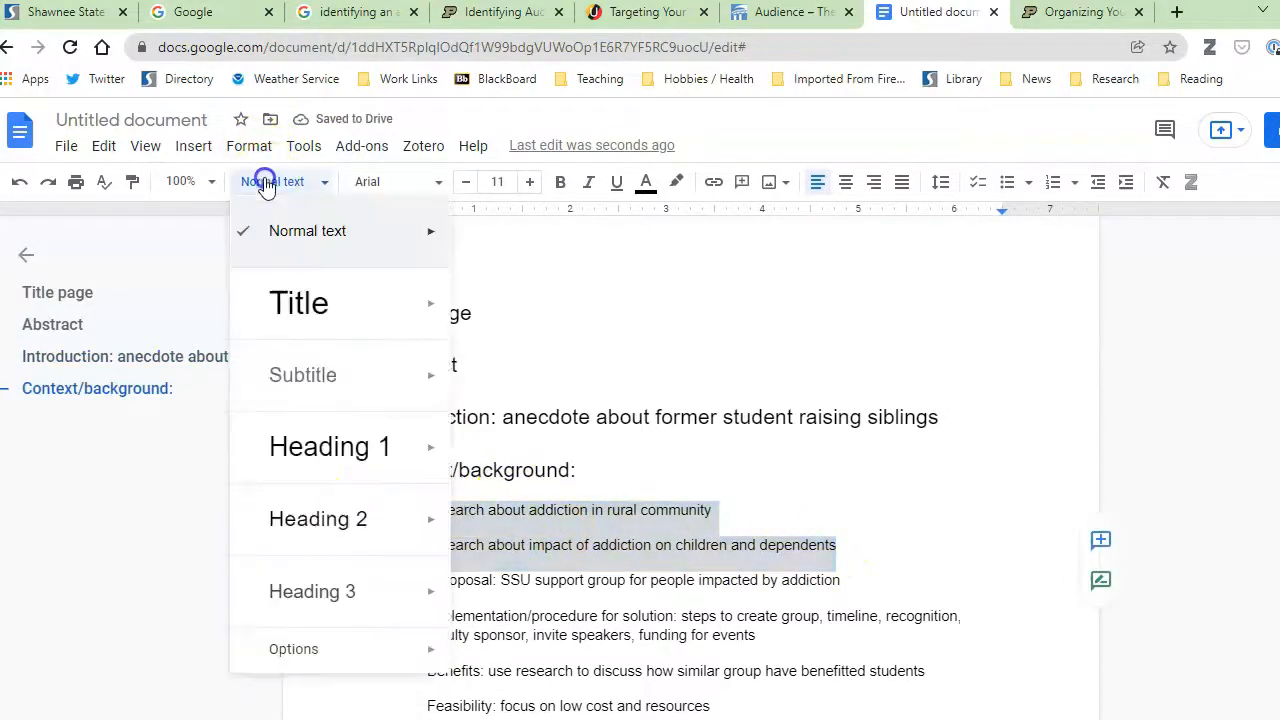
click(349, 578)
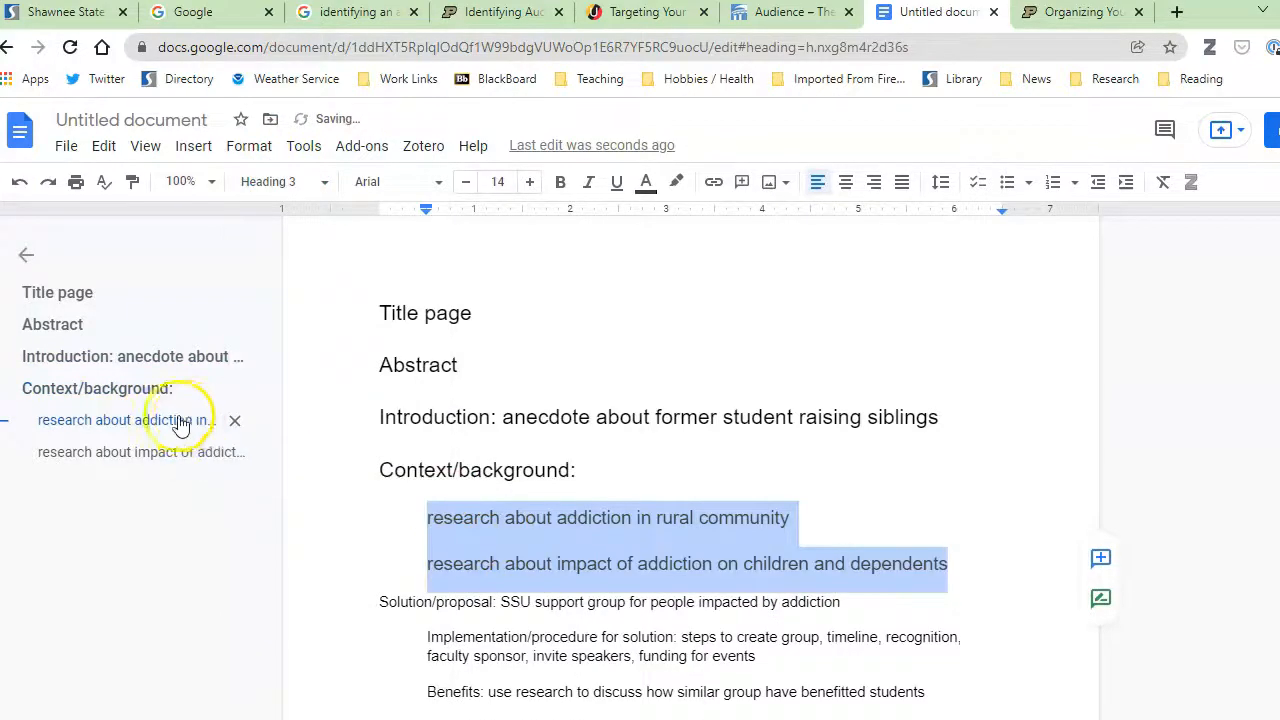